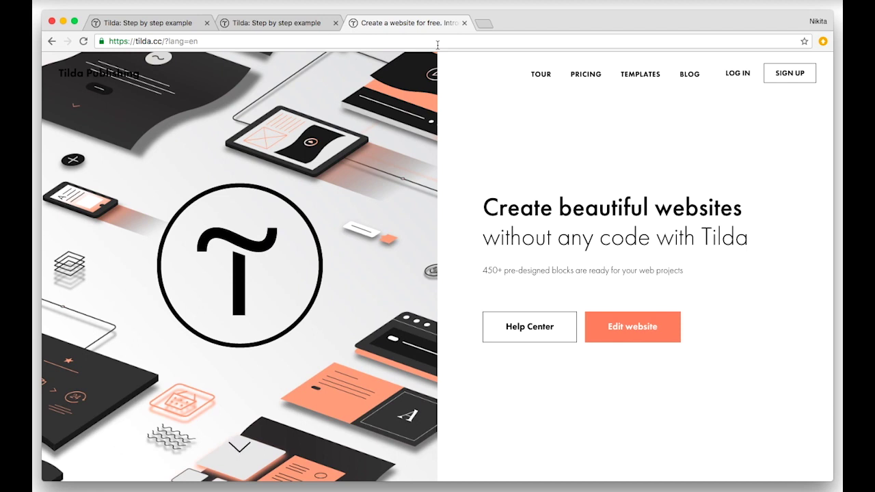
Step: Load tilda.cc/lp/step-by-step-animation/ and scroll down to the hover and click demos
{"action": "left_click", "coordinate": [437, 44]}
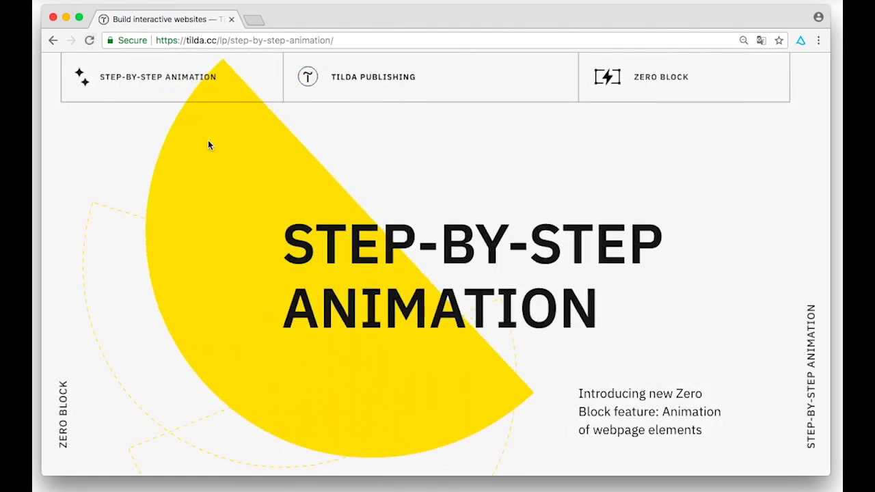
{"action": "scroll", "coordinate": [208, 144], "scroll_direction": "down", "scroll_amount": 2}
{"action": "scroll", "coordinate": [209, 144], "scroll_direction": "down", "scroll_amount": 1}
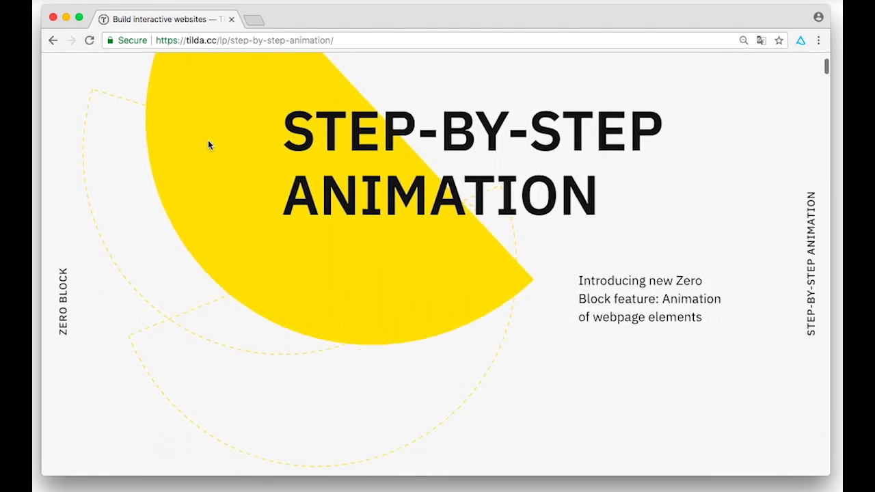
{"action": "scroll", "coordinate": [208, 144], "scroll_direction": "down", "scroll_amount": 1}
{"action": "scroll", "coordinate": [208, 145], "scroll_direction": "down", "scroll_amount": 1}
{"action": "scroll", "coordinate": [209, 145], "scroll_direction": "down", "scroll_amount": 2}
{"action": "scroll", "coordinate": [209, 145], "scroll_direction": "down", "scroll_amount": 1}
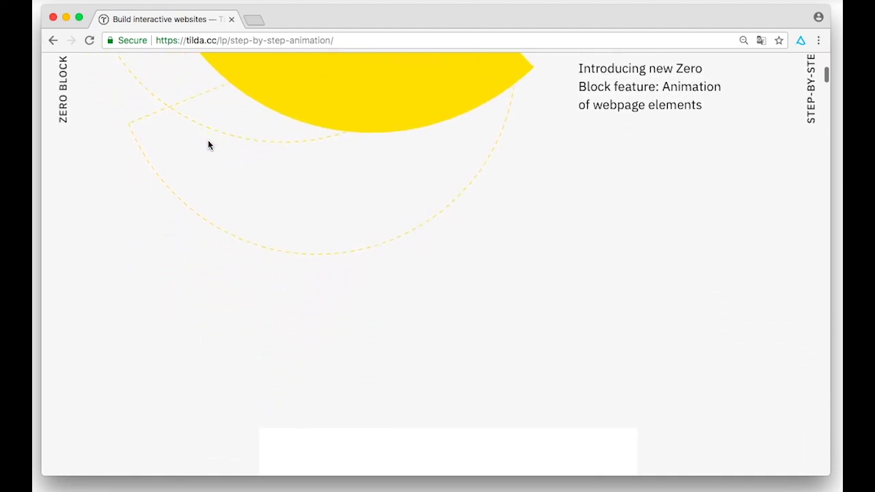
{"action": "scroll", "coordinate": [208, 145], "scroll_direction": "down", "scroll_amount": 1}
{"action": "scroll", "coordinate": [209, 145], "scroll_direction": "down", "scroll_amount": 2}
{"action": "scroll", "coordinate": [209, 145], "scroll_direction": "down", "scroll_amount": 1}
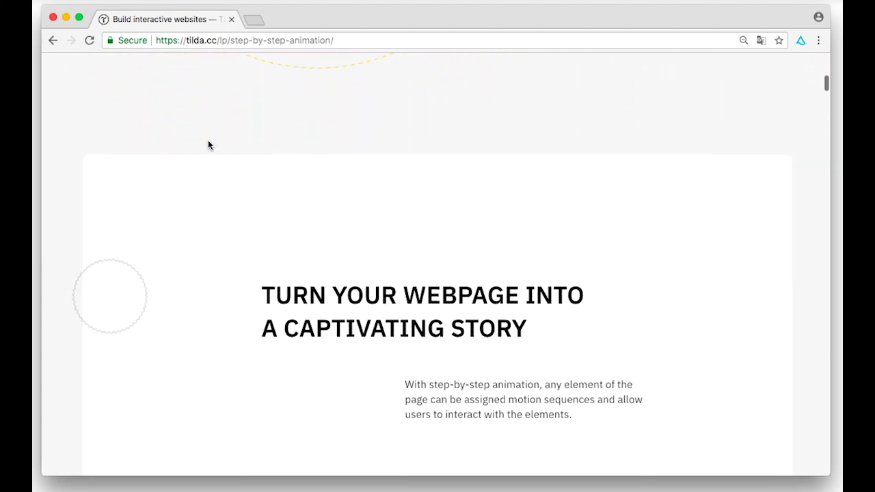
{"action": "scroll", "coordinate": [208, 145], "scroll_direction": "down", "scroll_amount": 1}
{"action": "scroll", "coordinate": [209, 145], "scroll_direction": "down", "scroll_amount": 1}
{"action": "scroll", "coordinate": [208, 145], "scroll_direction": "down", "scroll_amount": 1}
{"action": "scroll", "coordinate": [208, 145], "scroll_direction": "down", "scroll_amount": 1}
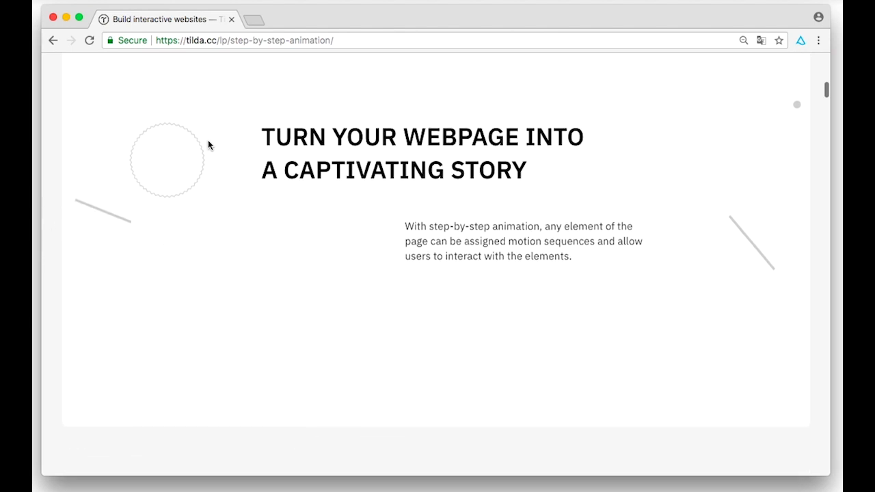
{"action": "scroll", "coordinate": [208, 145], "scroll_direction": "down", "scroll_amount": 1}
{"action": "scroll", "coordinate": [209, 145], "scroll_direction": "down", "scroll_amount": 1}
{"action": "scroll", "coordinate": [209, 145], "scroll_direction": "down", "scroll_amount": 1}
{"action": "scroll", "coordinate": [209, 145], "scroll_direction": "down", "scroll_amount": 1}
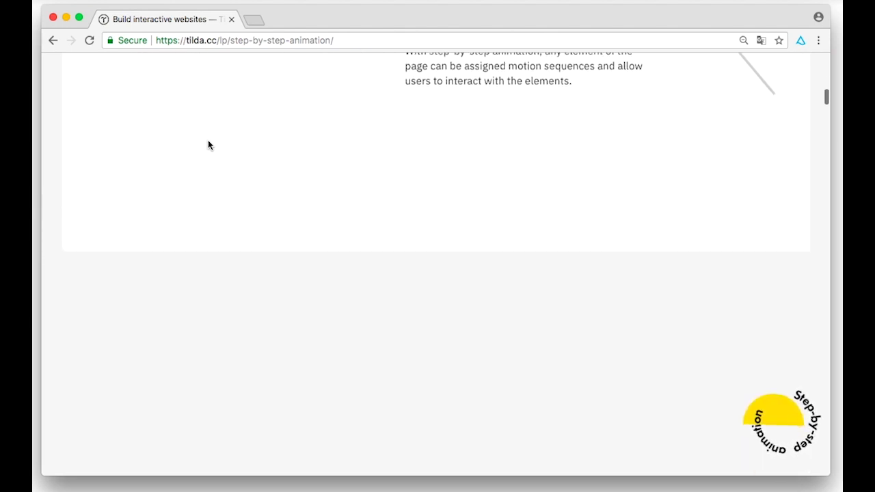
{"action": "scroll", "coordinate": [208, 145], "scroll_direction": "down", "scroll_amount": 1}
{"action": "scroll", "coordinate": [208, 152], "scroll_direction": "down", "scroll_amount": 1}
{"action": "scroll", "coordinate": [207, 152], "scroll_direction": "down", "scroll_amount": 1}
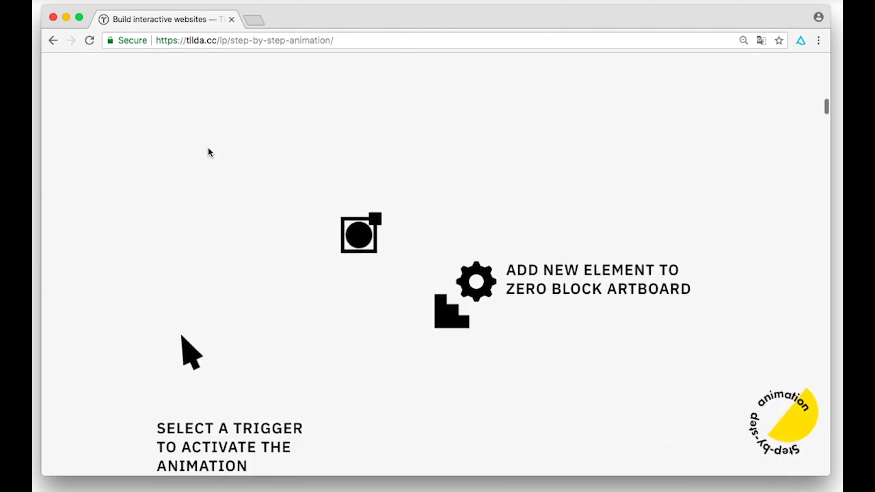
{"action": "scroll", "coordinate": [208, 152], "scroll_direction": "down", "scroll_amount": 1}
{"action": "scroll", "coordinate": [208, 152], "scroll_direction": "down", "scroll_amount": 1}
{"action": "scroll", "coordinate": [208, 152], "scroll_direction": "down", "scroll_amount": 2}
{"action": "scroll", "coordinate": [209, 152], "scroll_direction": "down", "scroll_amount": 1}
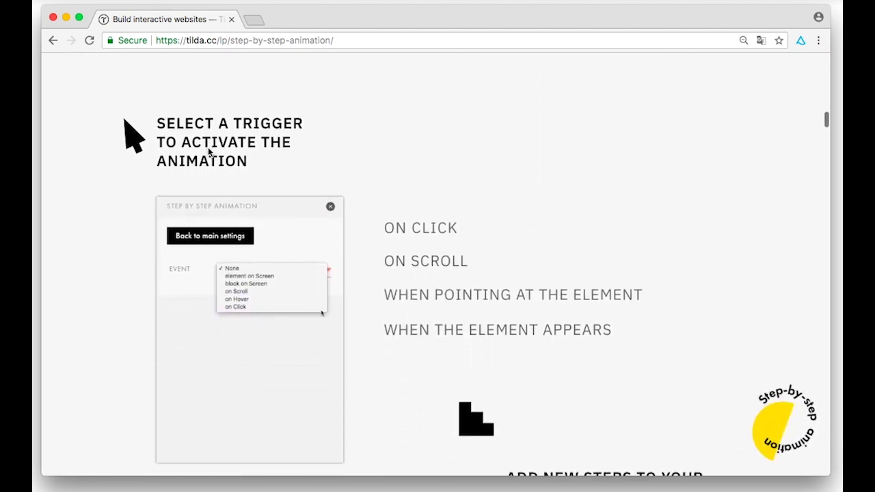
{"action": "scroll", "coordinate": [209, 151], "scroll_direction": "down", "scroll_amount": 1}
{"action": "scroll", "coordinate": [208, 152], "scroll_direction": "down", "scroll_amount": 4}
{"action": "scroll", "coordinate": [208, 152], "scroll_direction": "down", "scroll_amount": 1}
{"action": "scroll", "coordinate": [209, 152], "scroll_direction": "down", "scroll_amount": 1}
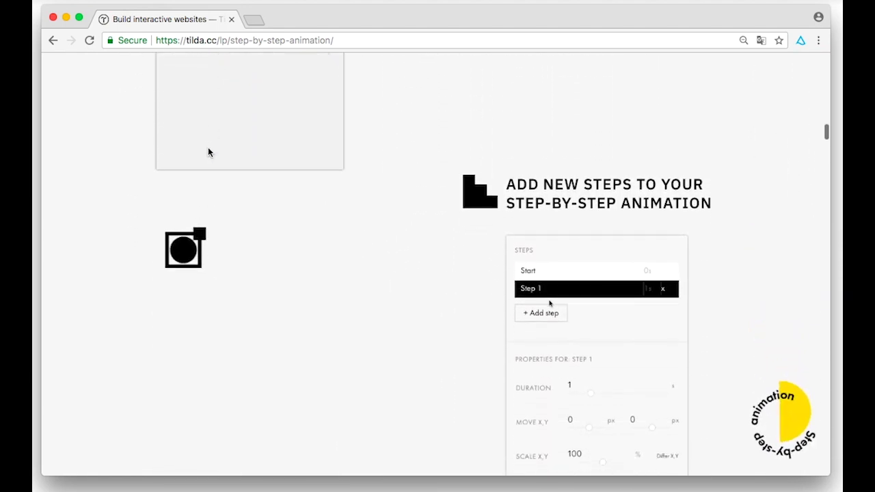
{"action": "scroll", "coordinate": [208, 152], "scroll_direction": "down", "scroll_amount": 3}
{"action": "scroll", "coordinate": [209, 152], "scroll_direction": "down", "scroll_amount": 1}
{"action": "scroll", "coordinate": [209, 152], "scroll_direction": "down", "scroll_amount": 2}
{"action": "scroll", "coordinate": [208, 151], "scroll_direction": "down", "scroll_amount": 3}
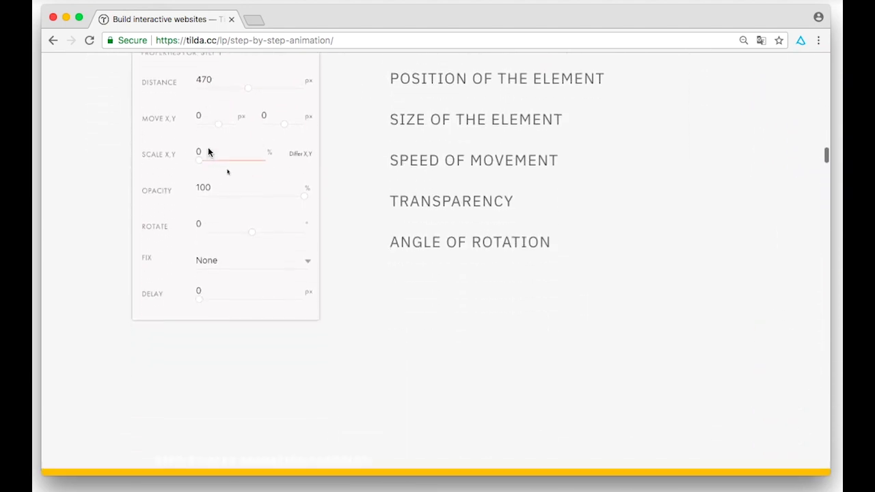
{"action": "scroll", "coordinate": [209, 151], "scroll_direction": "down", "scroll_amount": 2}
{"action": "scroll", "coordinate": [209, 151], "scroll_direction": "down", "scroll_amount": 3}
{"action": "scroll", "coordinate": [208, 151], "scroll_direction": "down", "scroll_amount": 1}
{"action": "scroll", "coordinate": [208, 152], "scroll_direction": "down", "scroll_amount": 2}
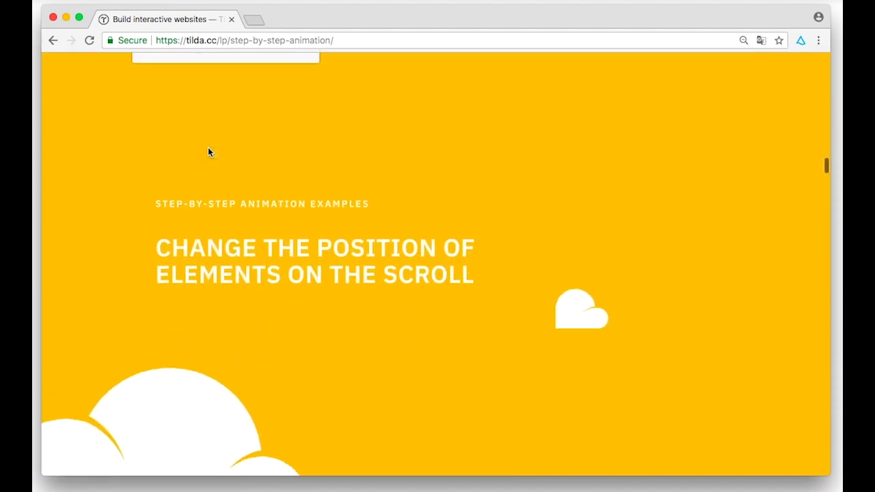
{"action": "scroll", "coordinate": [209, 151], "scroll_direction": "down", "scroll_amount": 2}
{"action": "scroll", "coordinate": [208, 152], "scroll_direction": "down", "scroll_amount": 1}
{"action": "scroll", "coordinate": [208, 152], "scroll_direction": "down", "scroll_amount": 2}
{"action": "scroll", "coordinate": [208, 152], "scroll_direction": "down", "scroll_amount": 3}
{"action": "scroll", "coordinate": [208, 152], "scroll_direction": "down", "scroll_amount": 3}
{"action": "scroll", "coordinate": [209, 151], "scroll_direction": "down", "scroll_amount": 4}
{"action": "scroll", "coordinate": [209, 152], "scroll_direction": "down", "scroll_amount": 4}
{"action": "scroll", "coordinate": [209, 151], "scroll_direction": "down", "scroll_amount": 1}
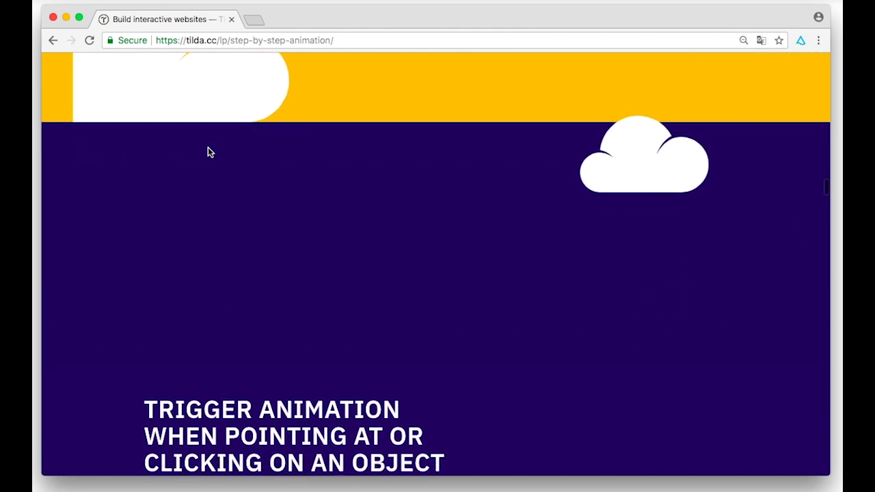
{"action": "scroll", "coordinate": [209, 152], "scroll_direction": "down", "scroll_amount": 2}
{"action": "scroll", "coordinate": [208, 152], "scroll_direction": "down", "scroll_amount": 3}
{"action": "scroll", "coordinate": [209, 152], "scroll_direction": "down", "scroll_amount": 2}
{"action": "scroll", "coordinate": [210, 152], "scroll_direction": "down", "scroll_amount": 2}
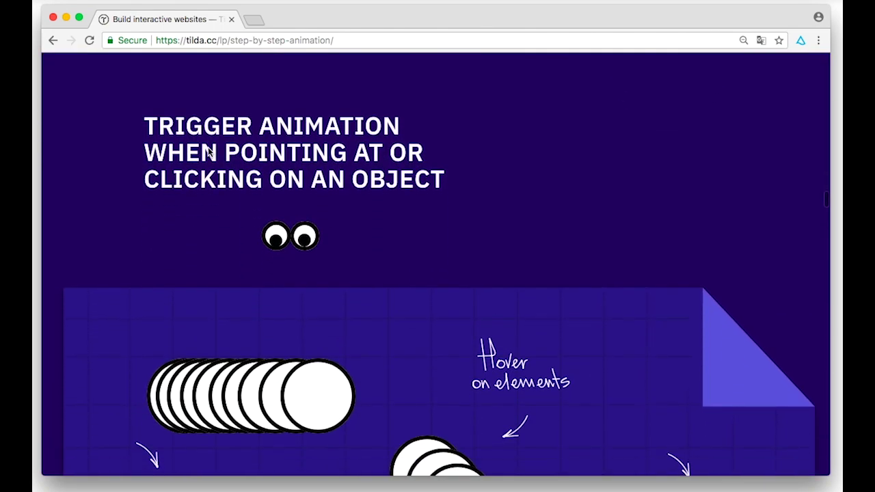
{"action": "scroll", "coordinate": [210, 152], "scroll_direction": "down", "scroll_amount": 1}
{"action": "scroll", "coordinate": [210, 152], "scroll_direction": "down", "scroll_amount": 2}
{"action": "scroll", "coordinate": [210, 152], "scroll_direction": "down", "scroll_amount": 2}
{"action": "scroll", "coordinate": [208, 148], "scroll_direction": "down", "scroll_amount": 1}
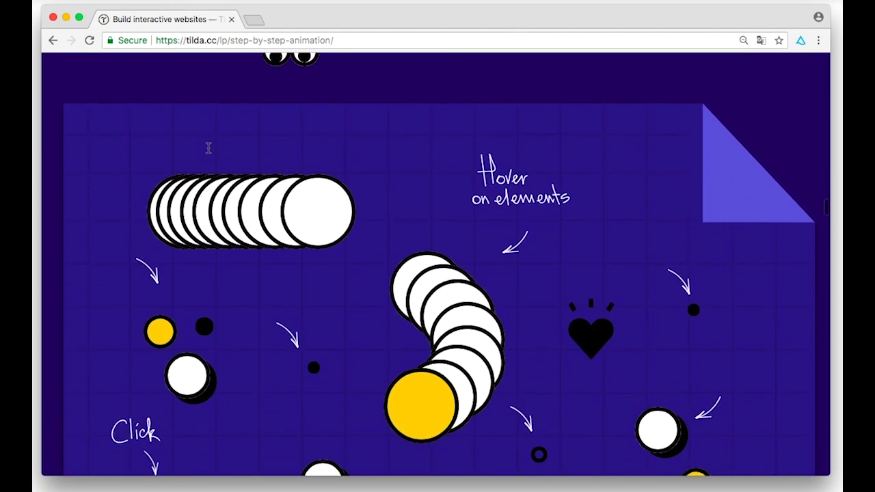
{"action": "scroll", "coordinate": [209, 149], "scroll_direction": "down", "scroll_amount": 2}
{"action": "scroll", "coordinate": [208, 149], "scroll_direction": "down", "scroll_amount": 1}
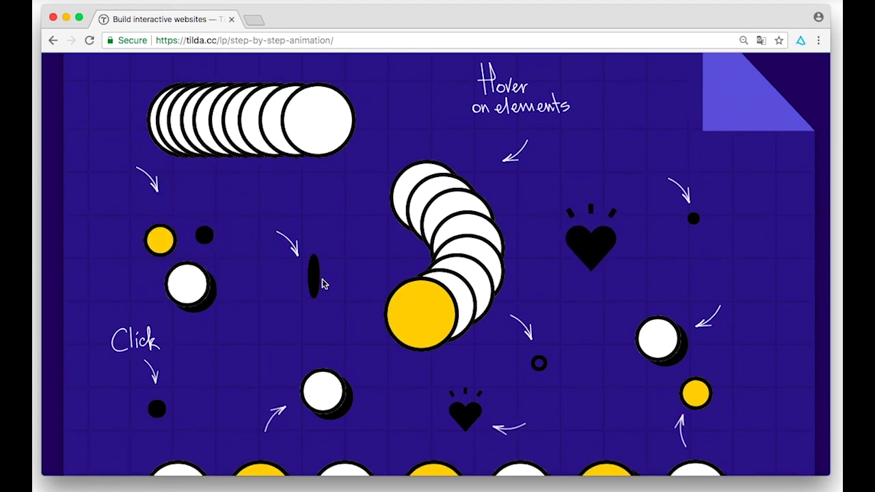
{"action": "scroll", "coordinate": [321, 281], "scroll_direction": "down", "scroll_amount": 2}
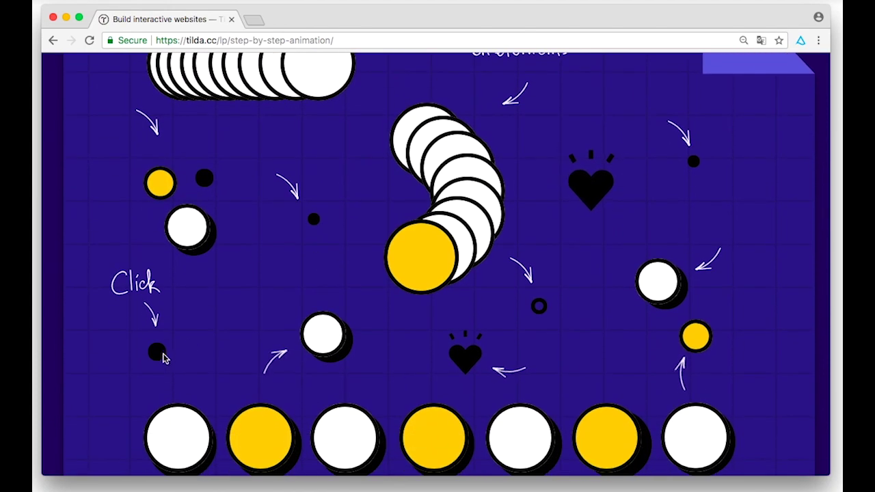
Step: Trigger the dot animation under 'Click', then continue to the Infinite Scroll section
{"action": "left_click", "coordinate": [163, 356]}
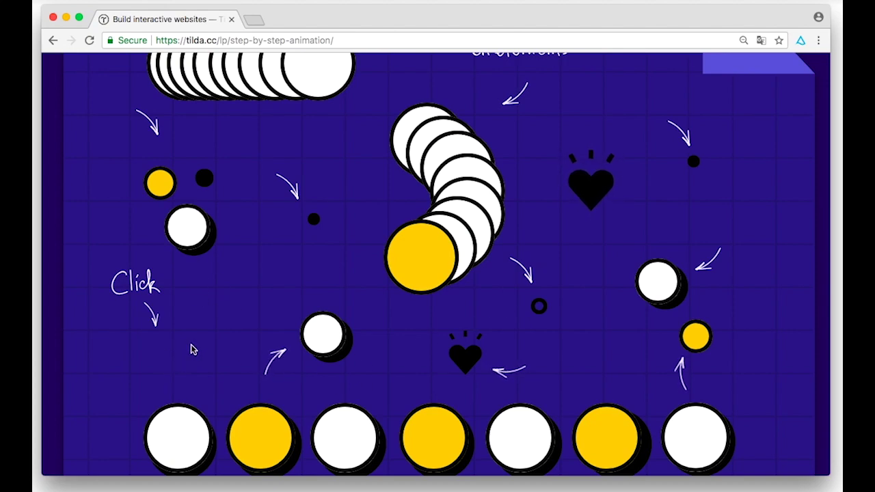
{"action": "scroll", "coordinate": [164, 362], "scroll_direction": "down", "scroll_amount": 2}
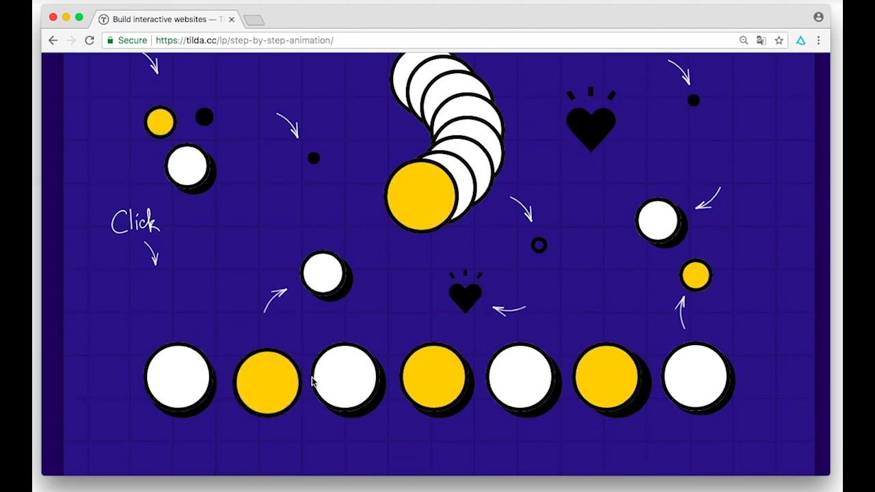
{"action": "scroll", "coordinate": [446, 380], "scroll_direction": "down", "scroll_amount": 1}
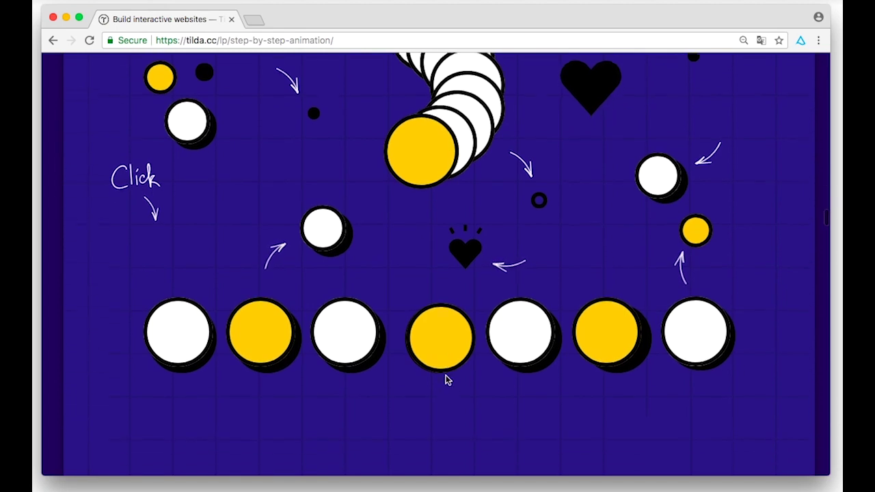
{"action": "scroll", "coordinate": [446, 379], "scroll_direction": "down", "scroll_amount": 1}
{"action": "scroll", "coordinate": [446, 378], "scroll_direction": "down", "scroll_amount": 1}
{"action": "scroll", "coordinate": [446, 378], "scroll_direction": "down", "scroll_amount": 1}
Step: Scroll through the eyes and Game Boy demos down to the INTUITIVE INTERFACE heading
{"action": "scroll", "coordinate": [446, 381], "scroll_direction": "down", "scroll_amount": 1}
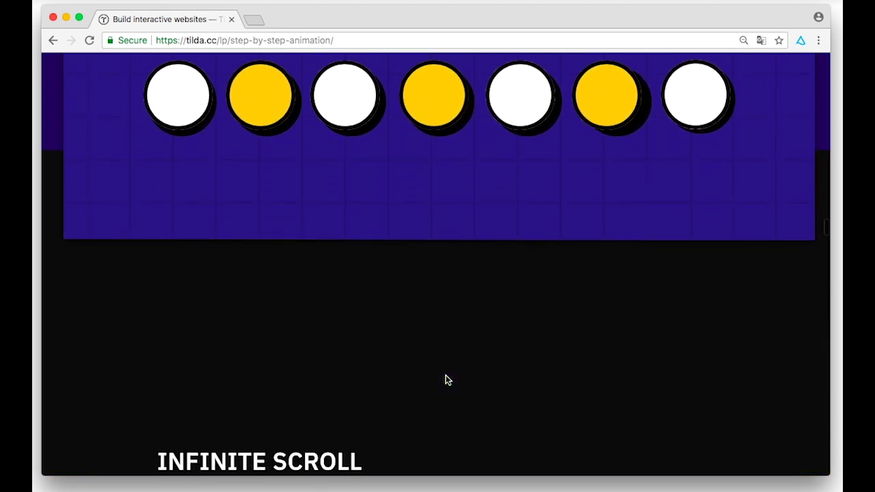
{"action": "scroll", "coordinate": [446, 381], "scroll_direction": "down", "scroll_amount": 1}
{"action": "scroll", "coordinate": [445, 380], "scroll_direction": "down", "scroll_amount": 2}
{"action": "scroll", "coordinate": [446, 380], "scroll_direction": "down", "scroll_amount": 1}
{"action": "scroll", "coordinate": [445, 381], "scroll_direction": "down", "scroll_amount": 1}
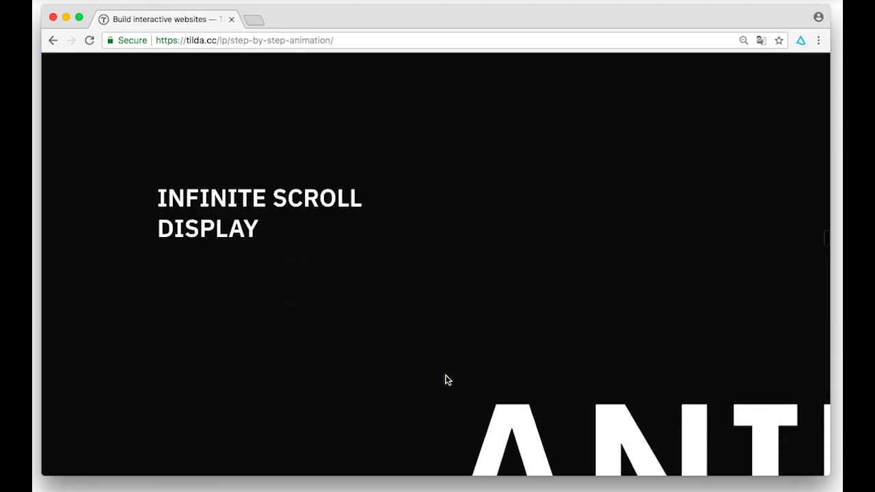
{"action": "scroll", "coordinate": [446, 377], "scroll_direction": "down", "scroll_amount": 1}
{"action": "scroll", "coordinate": [446, 375], "scroll_direction": "down", "scroll_amount": 1}
{"action": "scroll", "coordinate": [445, 375], "scroll_direction": "down", "scroll_amount": 1}
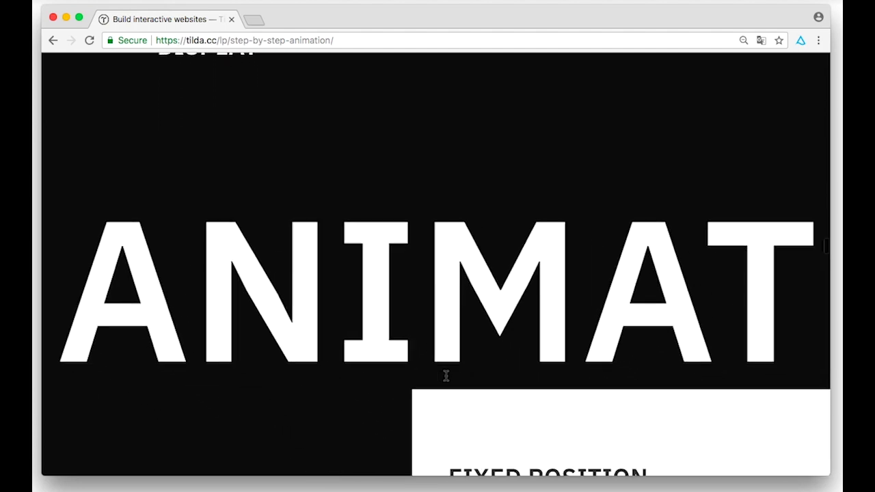
{"action": "scroll", "coordinate": [446, 376], "scroll_direction": "down", "scroll_amount": 1}
{"action": "scroll", "coordinate": [446, 376], "scroll_direction": "down", "scroll_amount": 1}
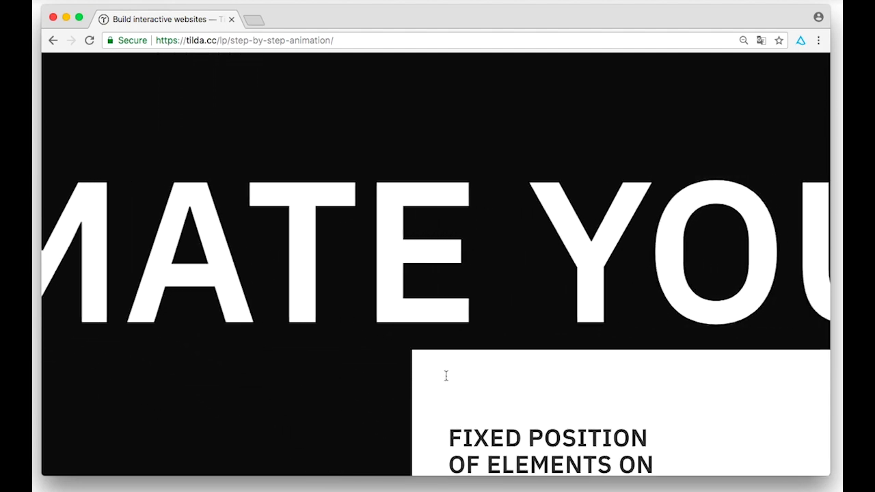
{"action": "scroll", "coordinate": [446, 375], "scroll_direction": "down", "scroll_amount": 1}
{"action": "scroll", "coordinate": [446, 376], "scroll_direction": "down", "scroll_amount": 1}
{"action": "scroll", "coordinate": [446, 375], "scroll_direction": "down", "scroll_amount": 1}
{"action": "scroll", "coordinate": [446, 376], "scroll_direction": "down", "scroll_amount": 1}
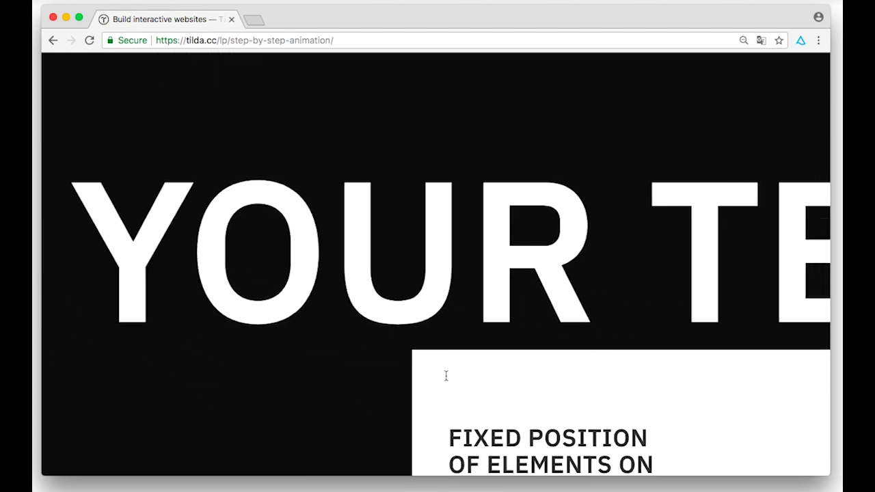
{"action": "scroll", "coordinate": [446, 376], "scroll_direction": "down", "scroll_amount": 1}
{"action": "scroll", "coordinate": [446, 375], "scroll_direction": "down", "scroll_amount": 1}
{"action": "scroll", "coordinate": [446, 376], "scroll_direction": "down", "scroll_amount": 1}
{"action": "scroll", "coordinate": [445, 377], "scroll_direction": "down", "scroll_amount": 2}
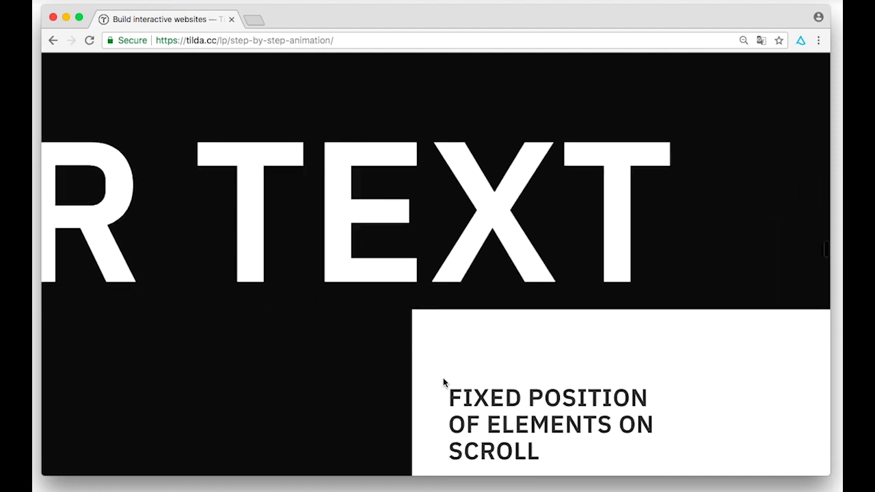
{"action": "scroll", "coordinate": [444, 379], "scroll_direction": "down", "scroll_amount": 2}
{"action": "scroll", "coordinate": [444, 379], "scroll_direction": "down", "scroll_amount": 2}
{"action": "scroll", "coordinate": [444, 382], "scroll_direction": "down", "scroll_amount": 2}
{"action": "scroll", "coordinate": [444, 380], "scroll_direction": "down", "scroll_amount": 2}
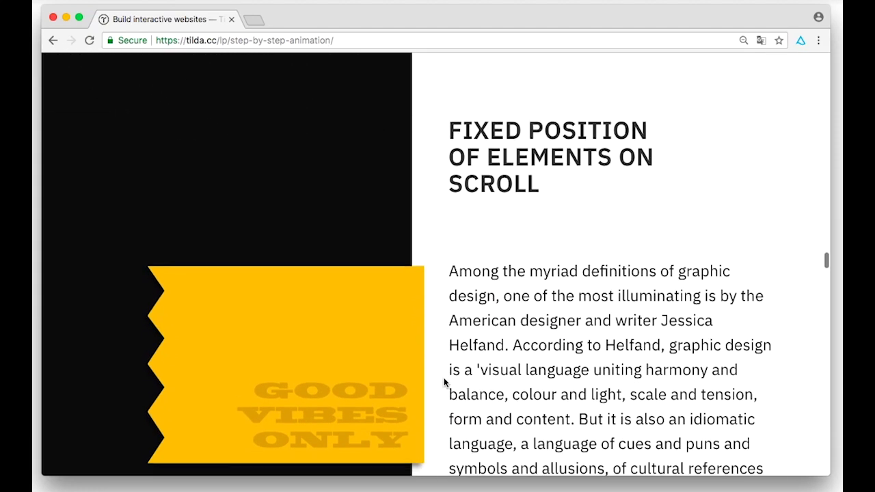
{"action": "scroll", "coordinate": [444, 379], "scroll_direction": "down", "scroll_amount": 2}
{"action": "scroll", "coordinate": [444, 380], "scroll_direction": "down", "scroll_amount": 2}
{"action": "scroll", "coordinate": [444, 380], "scroll_direction": "down", "scroll_amount": 2}
{"action": "scroll", "coordinate": [444, 382], "scroll_direction": "down", "scroll_amount": 3}
{"action": "scroll", "coordinate": [444, 382], "scroll_direction": "down", "scroll_amount": 2}
{"action": "scroll", "coordinate": [444, 381], "scroll_direction": "down", "scroll_amount": 4}
{"action": "scroll", "coordinate": [444, 381], "scroll_direction": "down", "scroll_amount": 5}
{"action": "scroll", "coordinate": [444, 382], "scroll_direction": "down", "scroll_amount": 3}
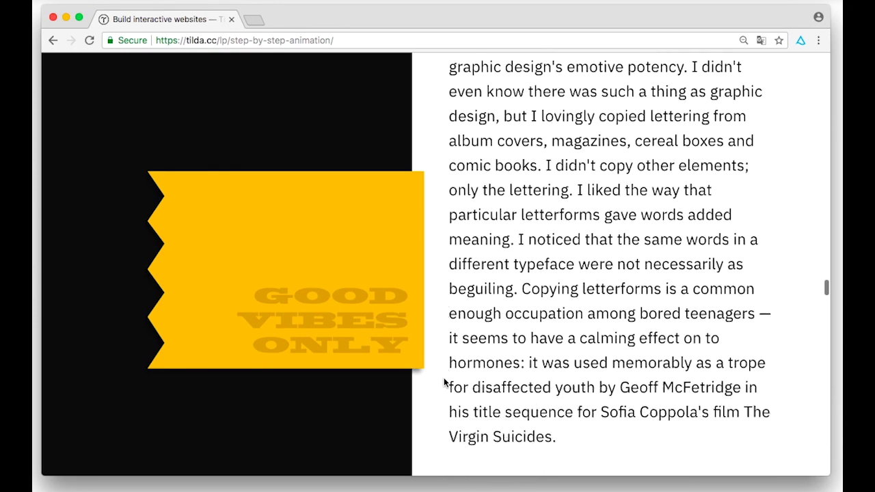
{"action": "scroll", "coordinate": [444, 382], "scroll_direction": "down", "scroll_amount": 5}
{"action": "scroll", "coordinate": [444, 381], "scroll_direction": "down", "scroll_amount": 1}
{"action": "scroll", "coordinate": [444, 382], "scroll_direction": "down", "scroll_amount": 4}
{"action": "scroll", "coordinate": [444, 382], "scroll_direction": "down", "scroll_amount": 2}
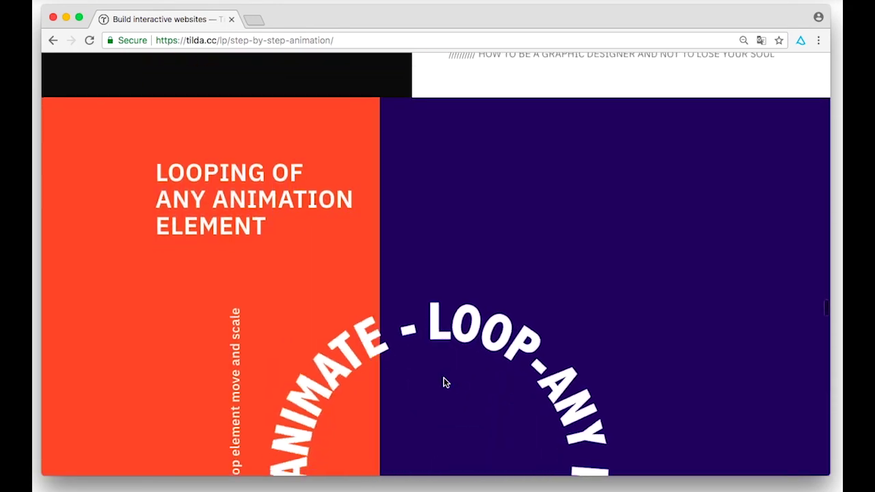
{"action": "scroll", "coordinate": [444, 382], "scroll_direction": "down", "scroll_amount": 2}
{"action": "scroll", "coordinate": [443, 382], "scroll_direction": "down", "scroll_amount": 2}
{"action": "scroll", "coordinate": [444, 382], "scroll_direction": "down", "scroll_amount": 1}
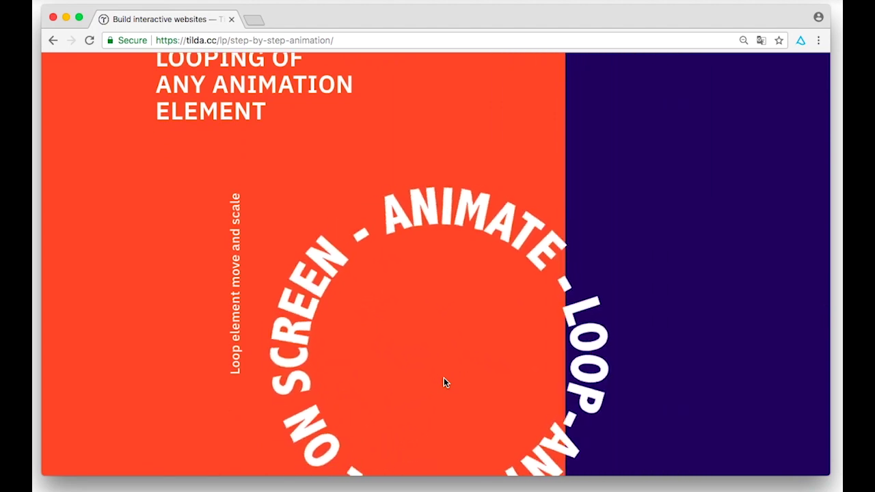
{"action": "scroll", "coordinate": [444, 382], "scroll_direction": "down", "scroll_amount": 2}
{"action": "scroll", "coordinate": [444, 381], "scroll_direction": "down", "scroll_amount": 2}
{"action": "scroll", "coordinate": [444, 382], "scroll_direction": "down", "scroll_amount": 2}
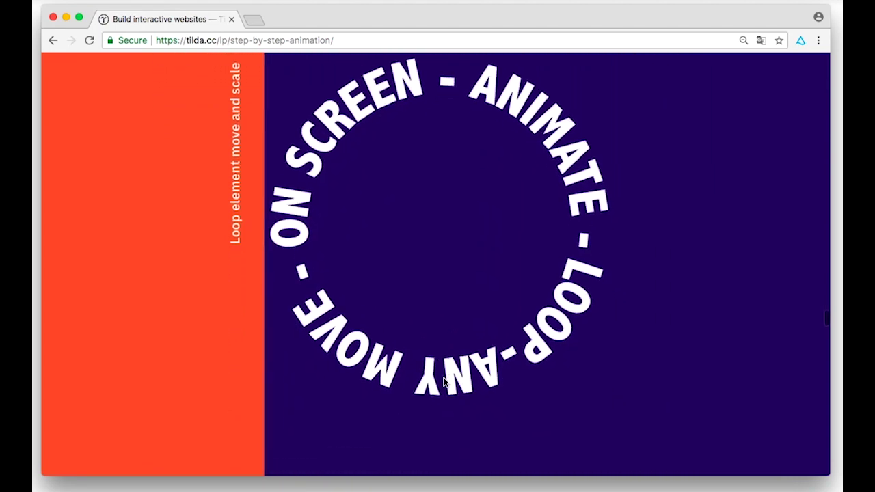
{"action": "scroll", "coordinate": [444, 383], "scroll_direction": "down", "scroll_amount": 3}
{"action": "scroll", "coordinate": [444, 382], "scroll_direction": "down", "scroll_amount": 3}
{"action": "scroll", "coordinate": [445, 382], "scroll_direction": "down", "scroll_amount": 1}
{"action": "scroll", "coordinate": [444, 382], "scroll_direction": "down", "scroll_amount": 2}
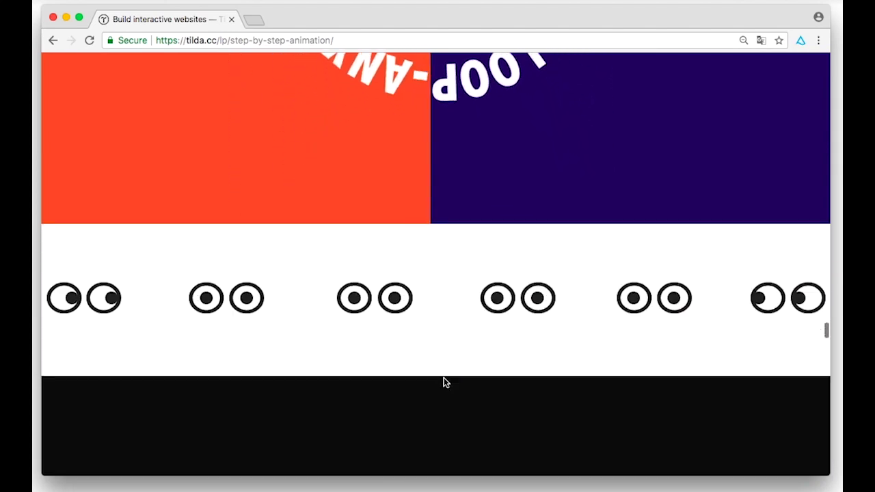
{"action": "scroll", "coordinate": [443, 383], "scroll_direction": "down", "scroll_amount": 1}
{"action": "scroll", "coordinate": [444, 382], "scroll_direction": "down", "scroll_amount": 3}
{"action": "scroll", "coordinate": [444, 382], "scroll_direction": "down", "scroll_amount": 2}
{"action": "scroll", "coordinate": [444, 377], "scroll_direction": "down", "scroll_amount": 3}
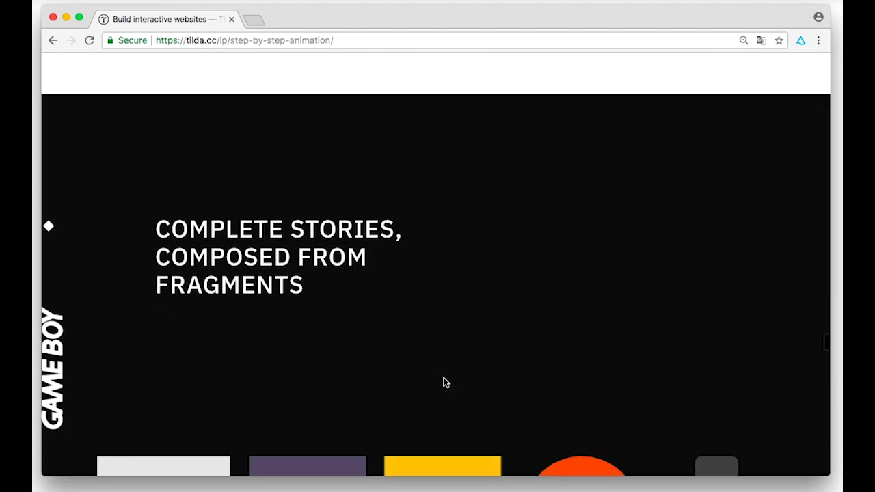
{"action": "scroll", "coordinate": [443, 377], "scroll_direction": "down", "scroll_amount": 2}
{"action": "scroll", "coordinate": [444, 377], "scroll_direction": "down", "scroll_amount": 2}
{"action": "scroll", "coordinate": [444, 378], "scroll_direction": "down", "scroll_amount": 3}
{"action": "scroll", "coordinate": [444, 383], "scroll_direction": "down", "scroll_amount": 2}
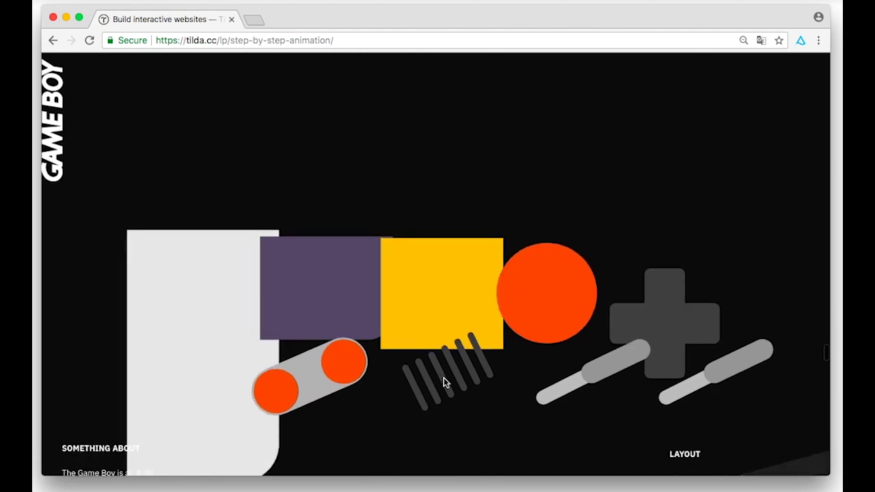
{"action": "scroll", "coordinate": [444, 382], "scroll_direction": "down", "scroll_amount": 3}
{"action": "scroll", "coordinate": [444, 383], "scroll_direction": "down", "scroll_amount": 2}
{"action": "scroll", "coordinate": [444, 383], "scroll_direction": "down", "scroll_amount": 3}
{"action": "scroll", "coordinate": [443, 382], "scroll_direction": "down", "scroll_amount": 2}
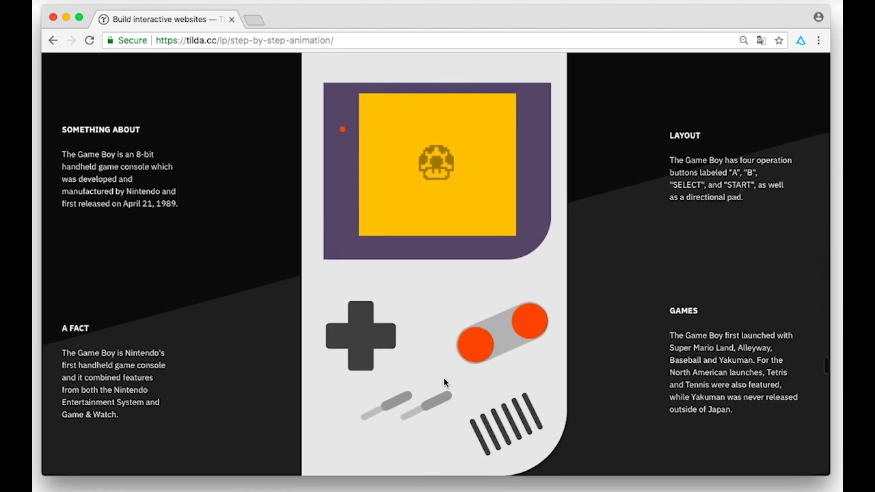
{"action": "scroll", "coordinate": [444, 383], "scroll_direction": "down", "scroll_amount": 1}
{"action": "scroll", "coordinate": [444, 382], "scroll_direction": "down", "scroll_amount": 4}
{"action": "scroll", "coordinate": [444, 383], "scroll_direction": "down", "scroll_amount": 1}
{"action": "scroll", "coordinate": [444, 382], "scroll_direction": "down", "scroll_amount": 3}
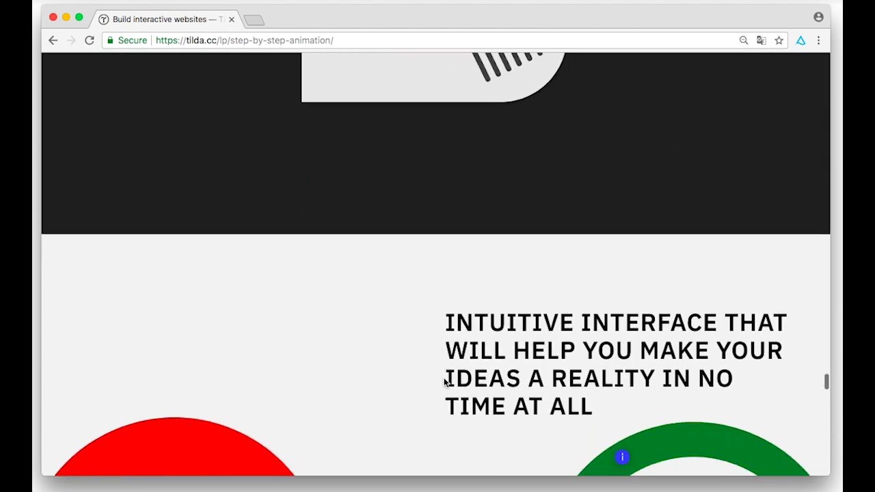
{"action": "scroll", "coordinate": [444, 383], "scroll_direction": "down", "scroll_amount": 1}
Step: Scroll past the numbered steps and CREATE A WEBSITE section to the footer credit
{"action": "scroll", "coordinate": [444, 382], "scroll_direction": "down", "scroll_amount": 3}
{"action": "scroll", "coordinate": [444, 382], "scroll_direction": "down", "scroll_amount": 1}
{"action": "scroll", "coordinate": [444, 382], "scroll_direction": "down", "scroll_amount": 2}
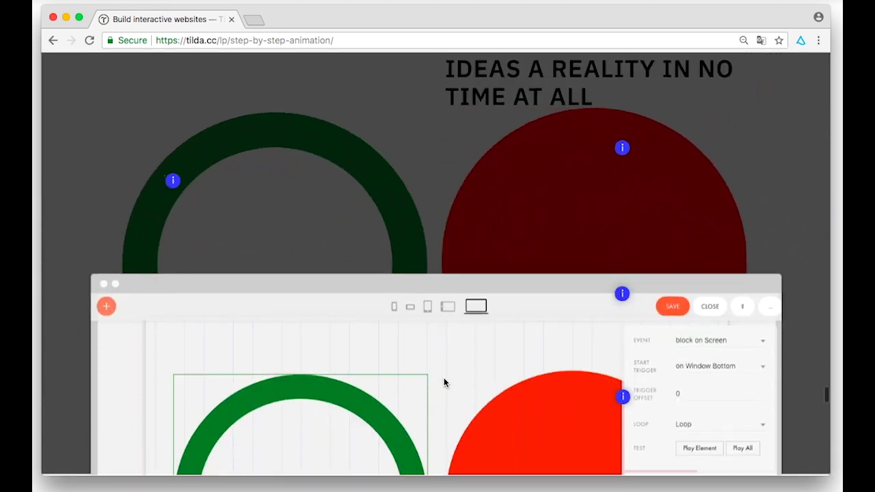
{"action": "scroll", "coordinate": [443, 382], "scroll_direction": "down", "scroll_amount": 3}
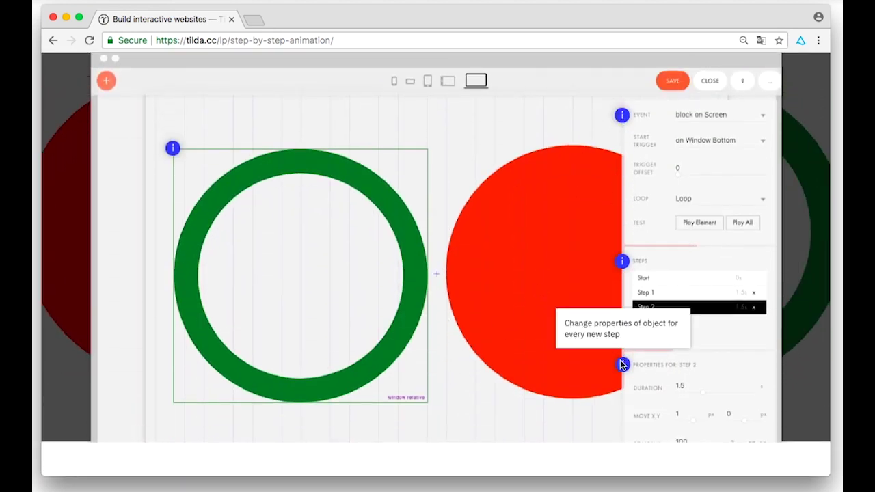
{"action": "scroll", "coordinate": [579, 393], "scroll_direction": "down", "scroll_amount": 3}
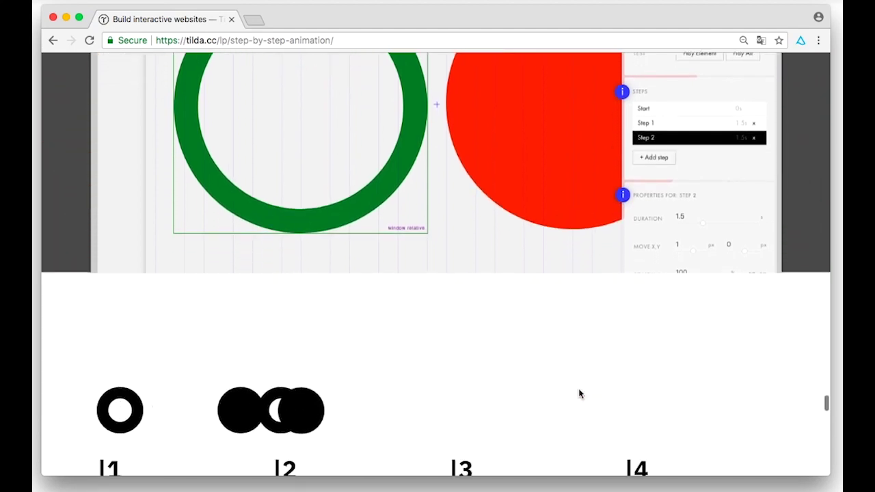
{"action": "scroll", "coordinate": [579, 393], "scroll_direction": "down", "scroll_amount": 3}
{"action": "scroll", "coordinate": [578, 394], "scroll_direction": "down", "scroll_amount": 2}
{"action": "scroll", "coordinate": [579, 394], "scroll_direction": "down", "scroll_amount": 2}
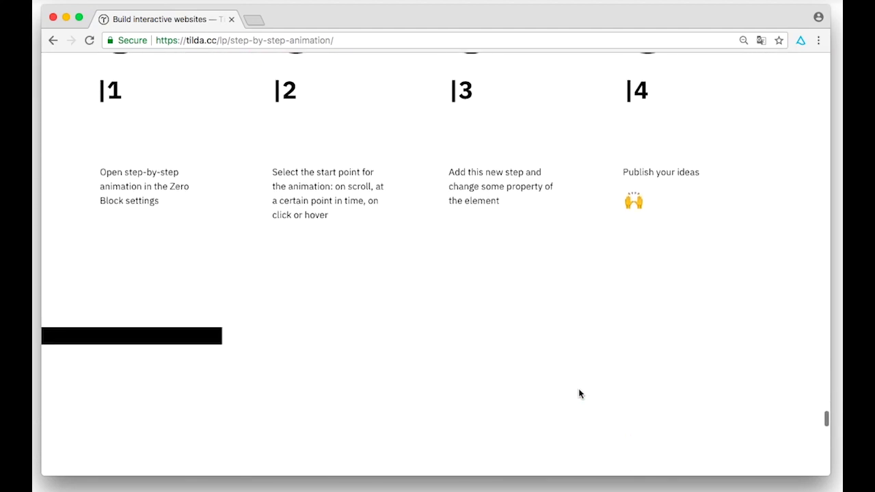
{"action": "scroll", "coordinate": [579, 394], "scroll_direction": "down", "scroll_amount": 2}
{"action": "scroll", "coordinate": [578, 393], "scroll_direction": "down", "scroll_amount": 2}
{"action": "scroll", "coordinate": [579, 394], "scroll_direction": "down", "scroll_amount": 2}
{"action": "scroll", "coordinate": [579, 394], "scroll_direction": "down", "scroll_amount": 1}
{"action": "scroll", "coordinate": [578, 394], "scroll_direction": "down", "scroll_amount": 2}
{"action": "scroll", "coordinate": [579, 394], "scroll_direction": "down", "scroll_amount": 1}
{"action": "scroll", "coordinate": [578, 394], "scroll_direction": "down", "scroll_amount": 2}
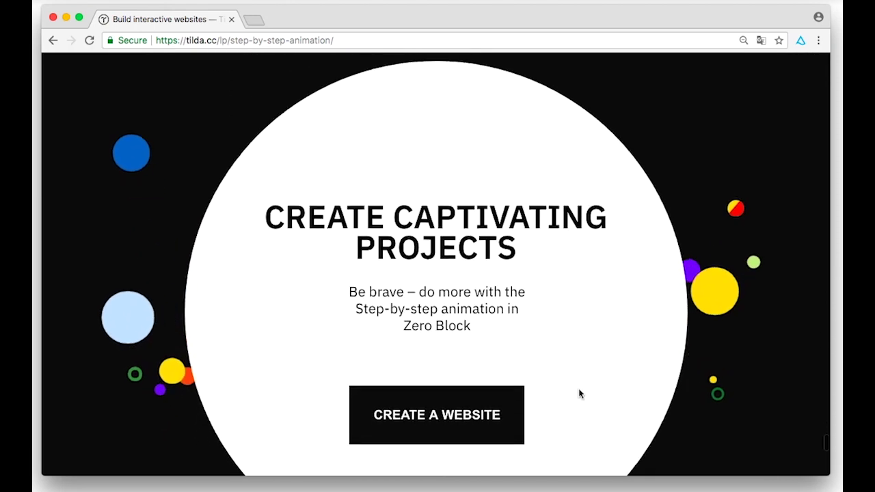
{"action": "scroll", "coordinate": [578, 394], "scroll_direction": "down", "scroll_amount": 1}
{"action": "scroll", "coordinate": [579, 394], "scroll_direction": "down", "scroll_amount": 1}
{"action": "scroll", "coordinate": [579, 394], "scroll_direction": "down", "scroll_amount": 2}
{"action": "scroll", "coordinate": [579, 394], "scroll_direction": "down", "scroll_amount": 1}
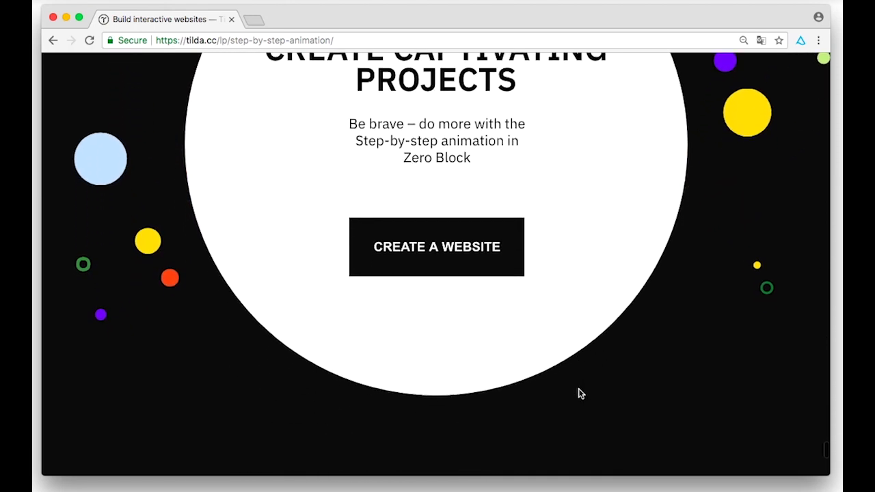
{"action": "scroll", "coordinate": [579, 394], "scroll_direction": "down", "scroll_amount": 4}
{"action": "scroll", "coordinate": [579, 394], "scroll_direction": "down", "scroll_amount": 3}
{"action": "scroll", "coordinate": [579, 394], "scroll_direction": "down", "scroll_amount": 2}
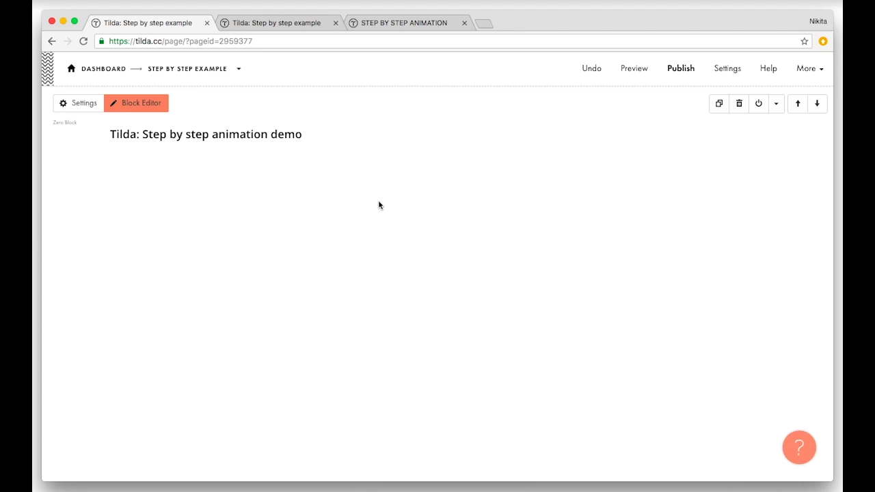
{"action": "scroll", "coordinate": [379, 206], "scroll_direction": "down", "scroll_amount": 10}
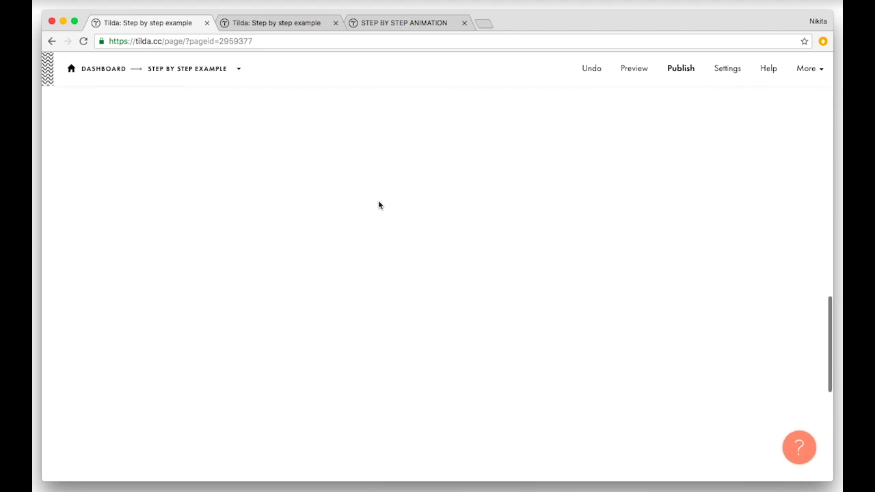
{"action": "scroll", "coordinate": [379, 204], "scroll_direction": "down", "scroll_amount": 5}
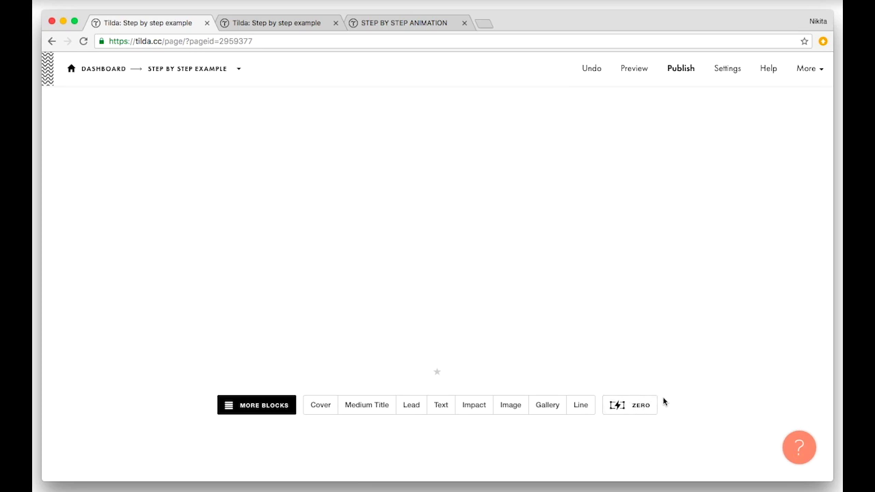
{"action": "left_click", "coordinate": [636, 411]}
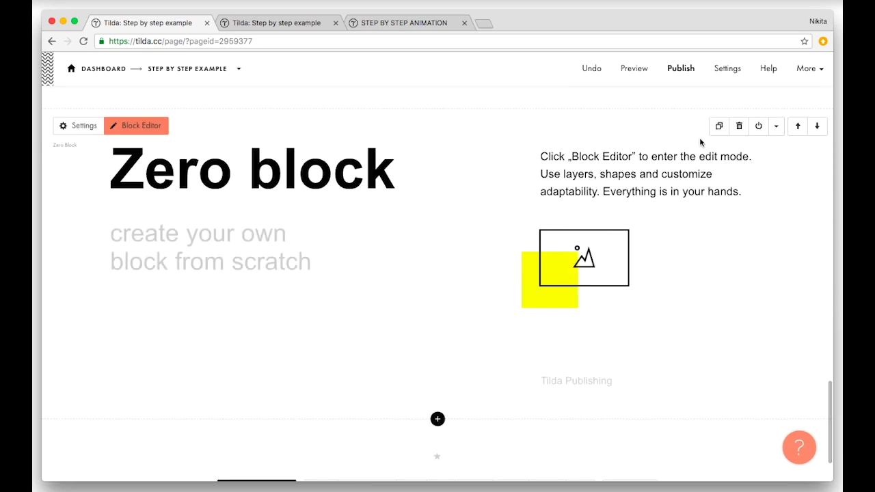
{"action": "left_click", "coordinate": [739, 126]}
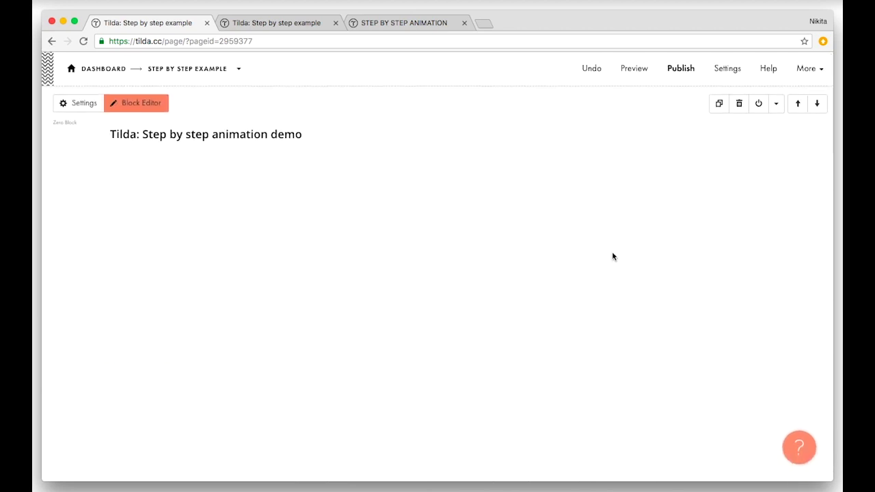
{"action": "left_click", "coordinate": [159, 106]}
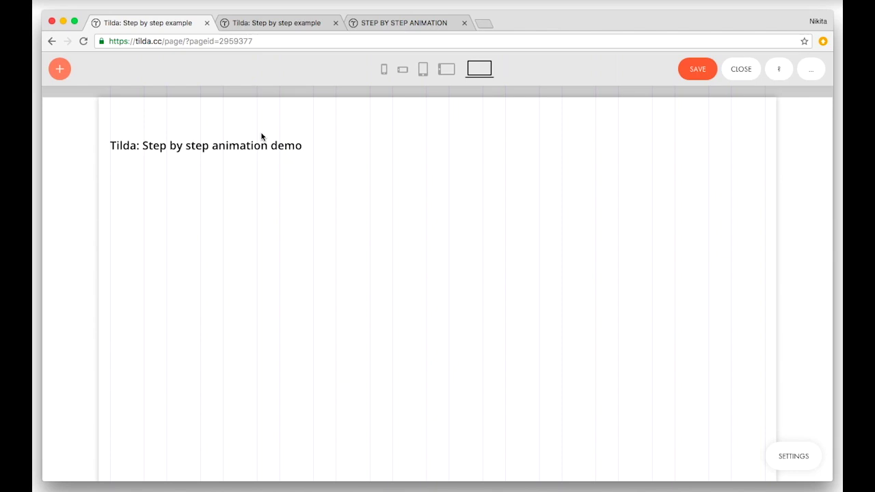
Step: Add a 100×100 yellow square shape below the demo title and open its Element Settings
{"action": "left_click", "coordinate": [60, 69]}
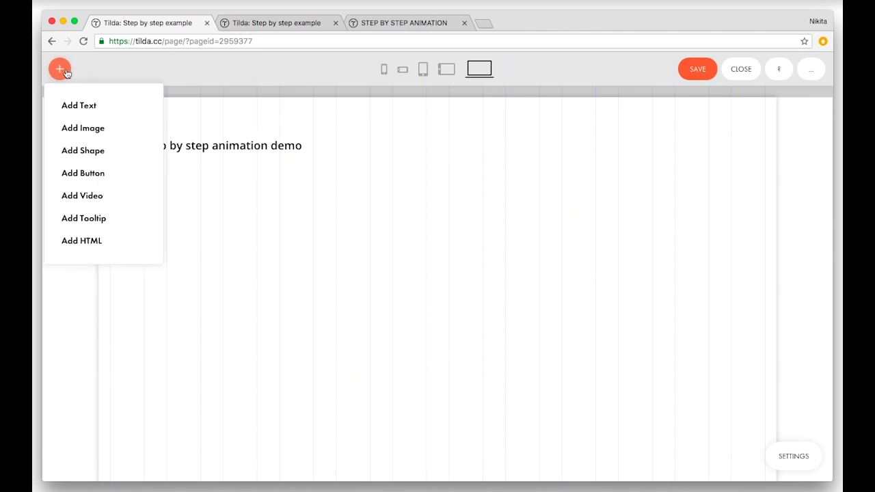
{"action": "left_click", "coordinate": [95, 158]}
{"action": "left_click_drag", "start_coordinate": [143, 141], "coordinate": [141, 222]}
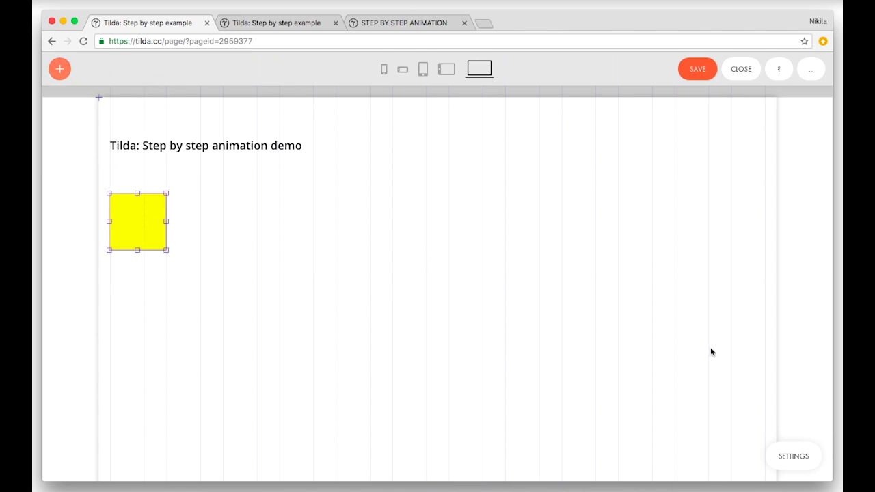
{"action": "left_click", "coordinate": [799, 461]}
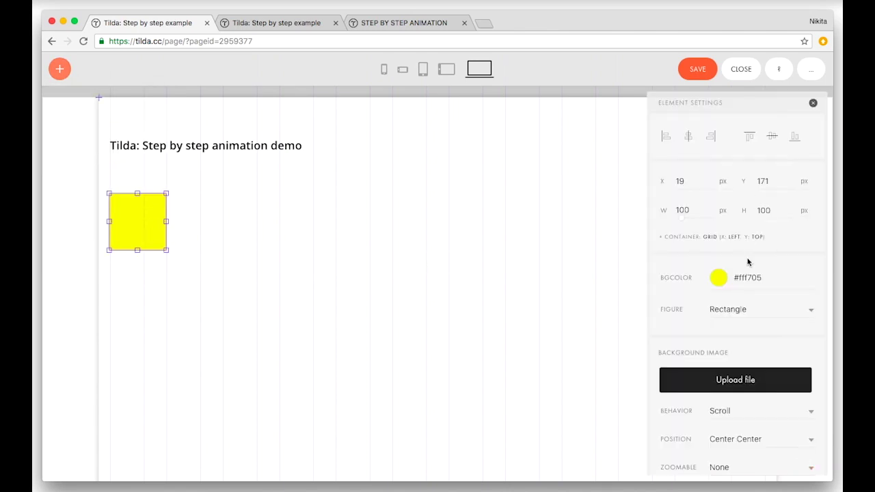
Step: Keep Animation, Parallax and Fixing at None and add Step by Step Animation to the square
{"action": "scroll", "coordinate": [748, 262], "scroll_direction": "down", "scroll_amount": 10}
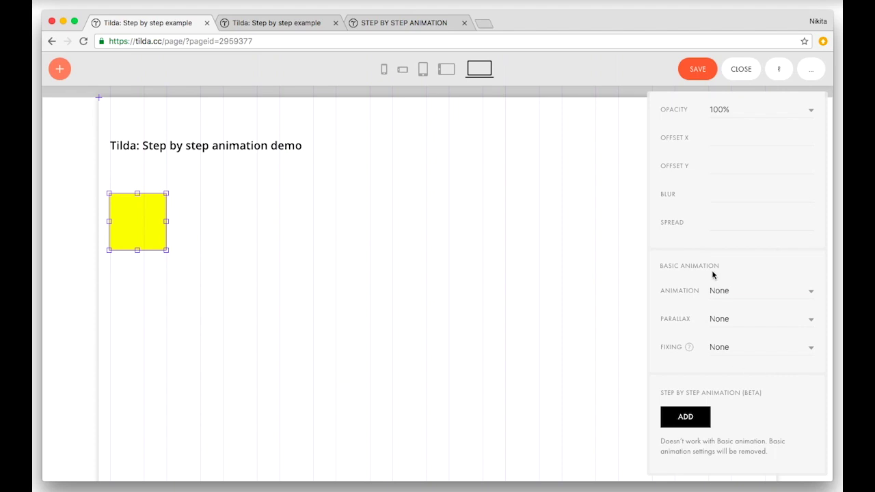
{"action": "left_click", "coordinate": [759, 296]}
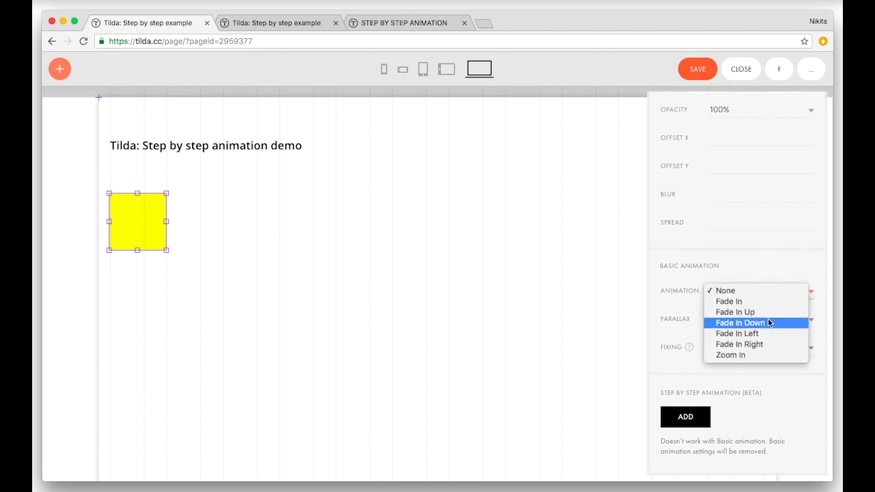
{"action": "left_click", "coordinate": [764, 274]}
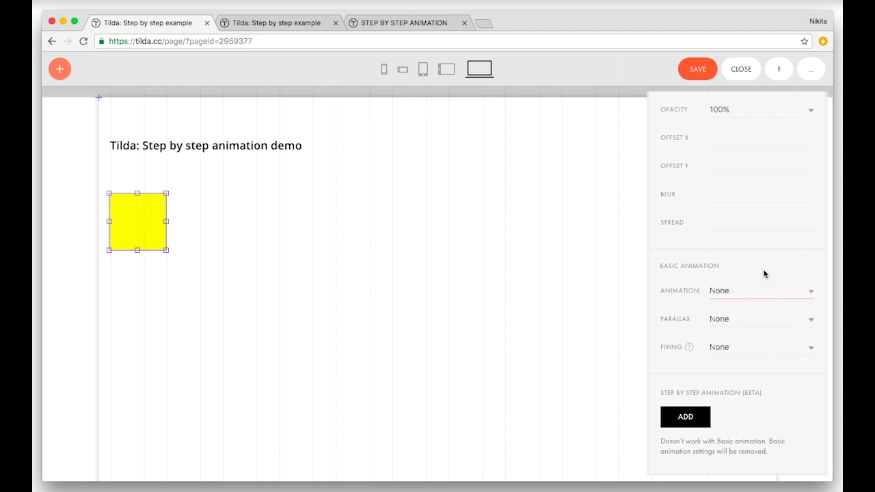
{"action": "left_click", "coordinate": [763, 319]}
{"action": "left_click", "coordinate": [755, 347]}
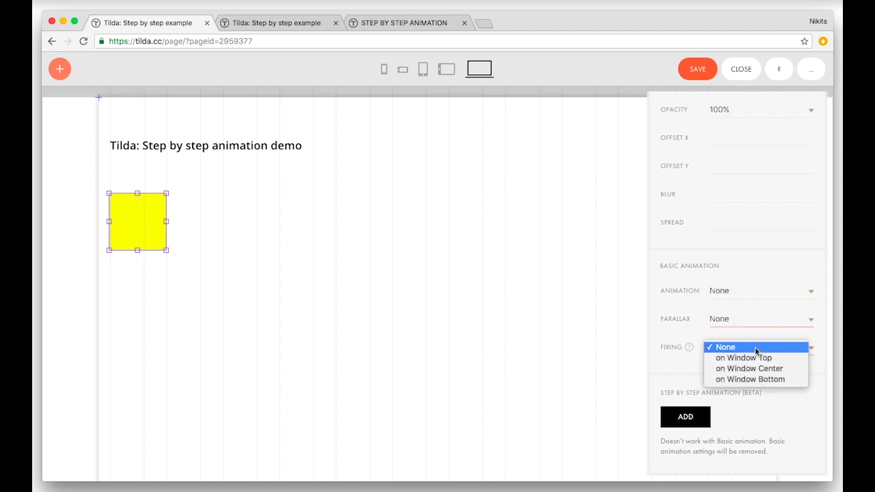
{"action": "left_click", "coordinate": [697, 333]}
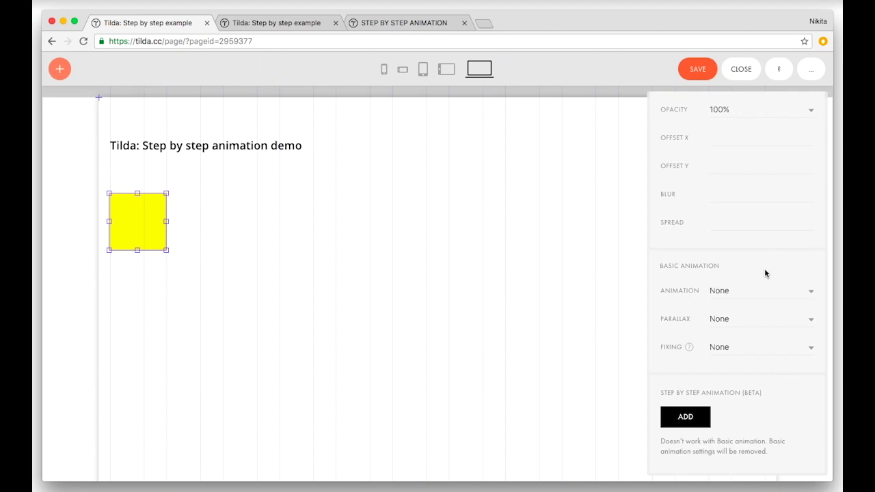
{"action": "left_click", "coordinate": [691, 417]}
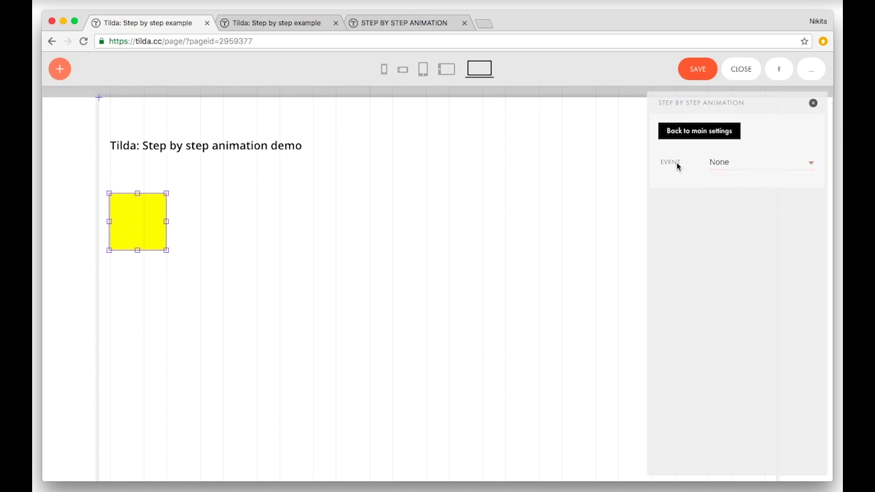
Step: Set the Step by Step Animation Event dropdown to 'element on Screen'
{"action": "left_click", "coordinate": [752, 164]}
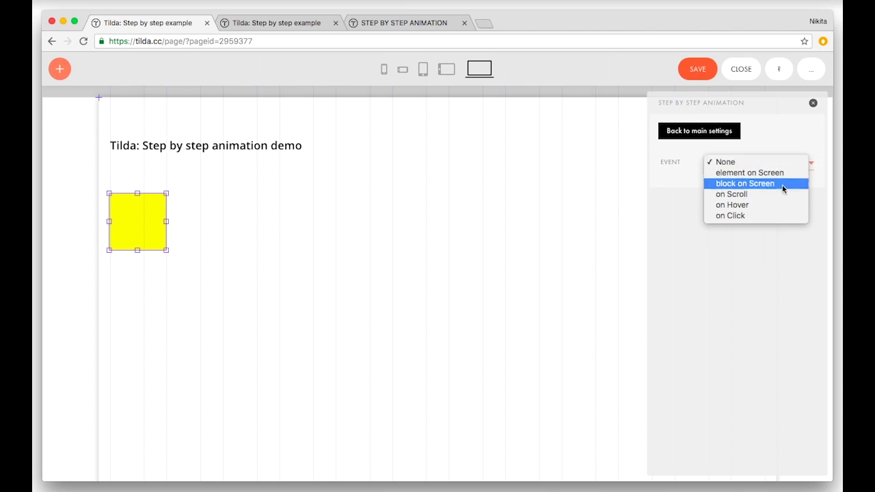
{"action": "left_click", "coordinate": [680, 196]}
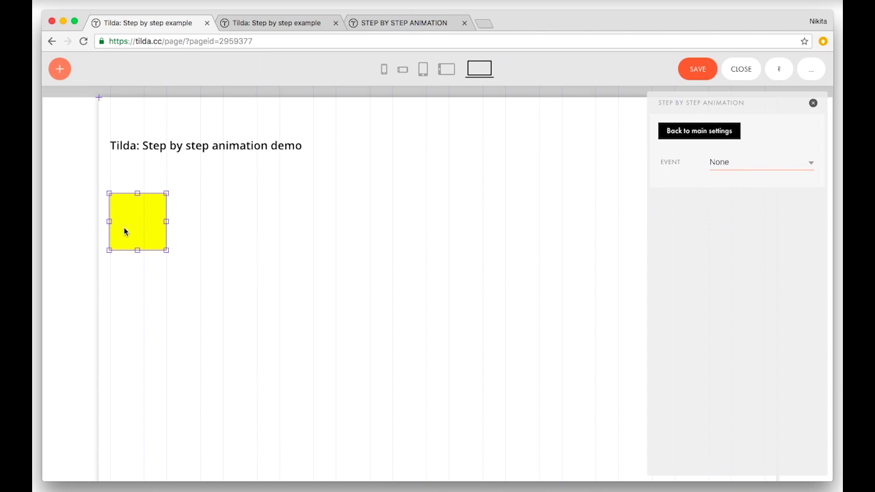
{"action": "left_click", "coordinate": [759, 162]}
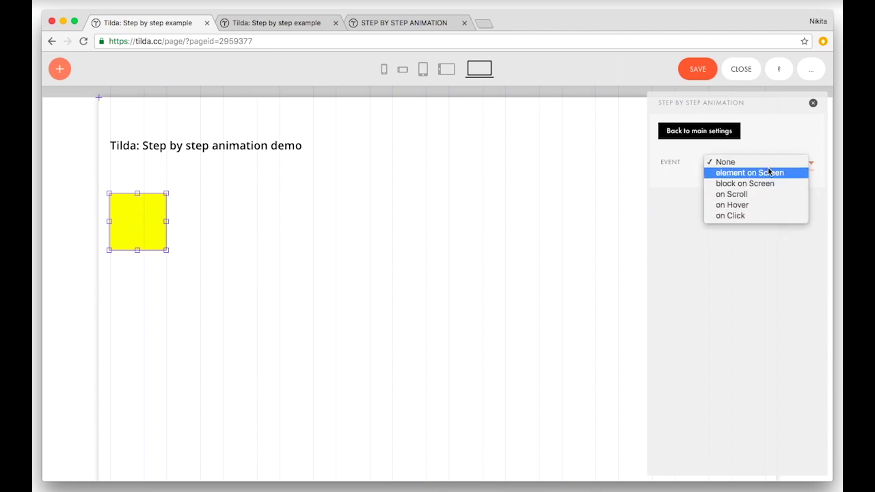
{"action": "left_click", "coordinate": [770, 170]}
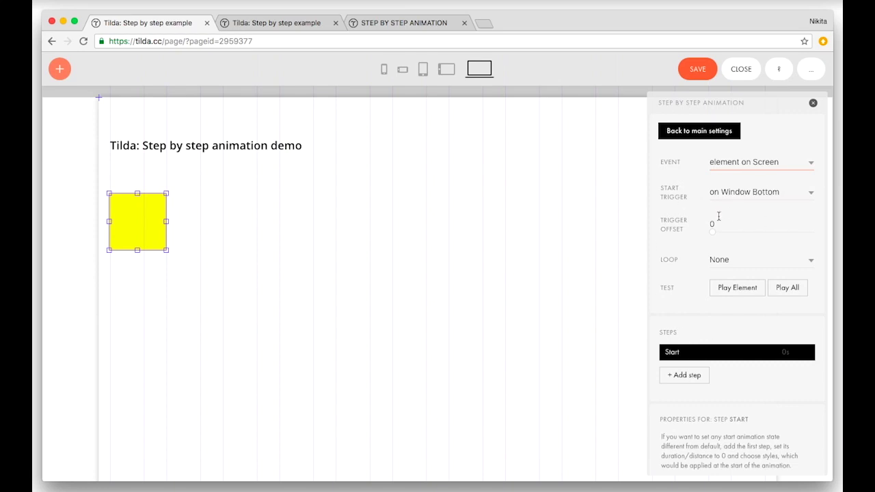
{"action": "scroll", "coordinate": [704, 277], "scroll_direction": "down", "scroll_amount": 3}
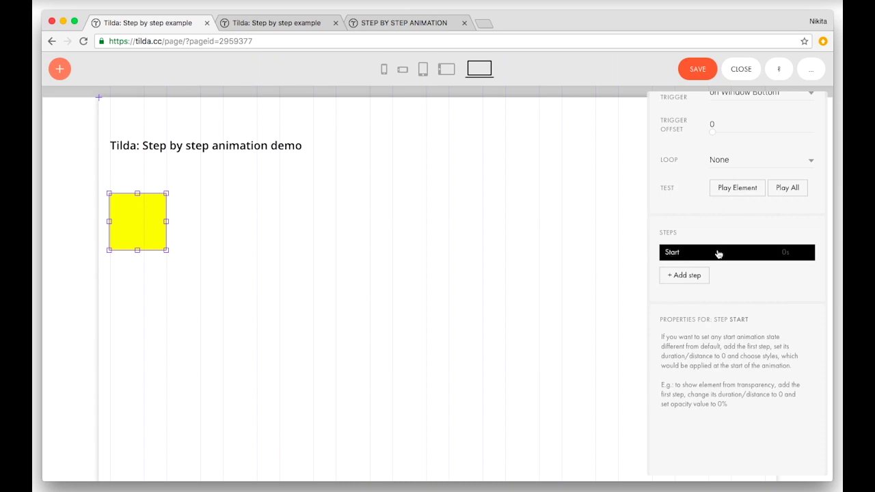
{"action": "left_click", "coordinate": [686, 275]}
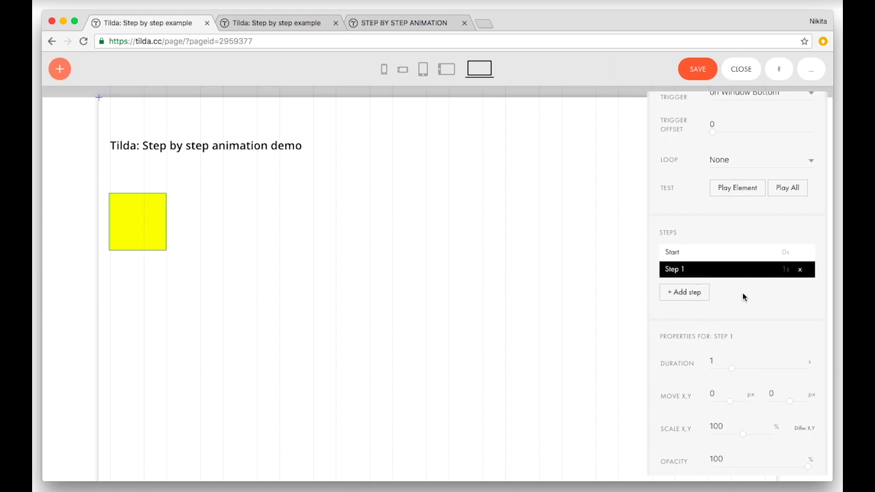
{"action": "left_click", "coordinate": [697, 253]}
{"action": "left_click", "coordinate": [705, 273]}
{"action": "left_click", "coordinate": [699, 256]}
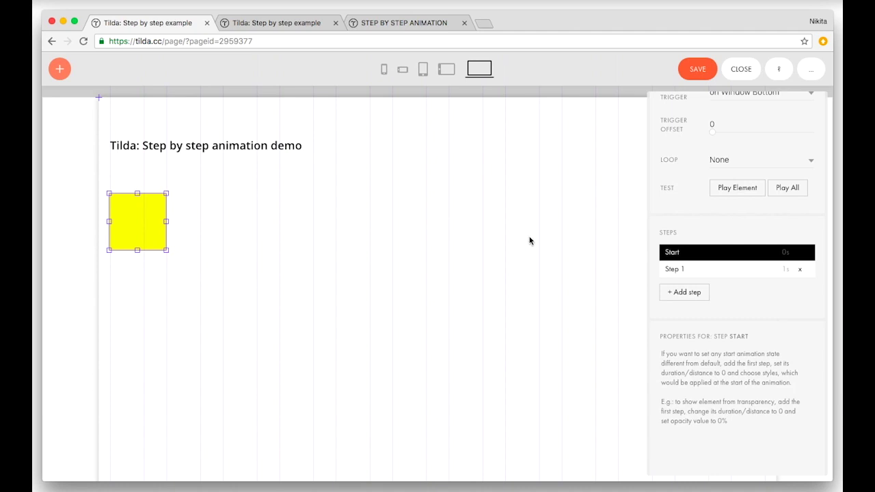
{"action": "left_click", "coordinate": [682, 270]}
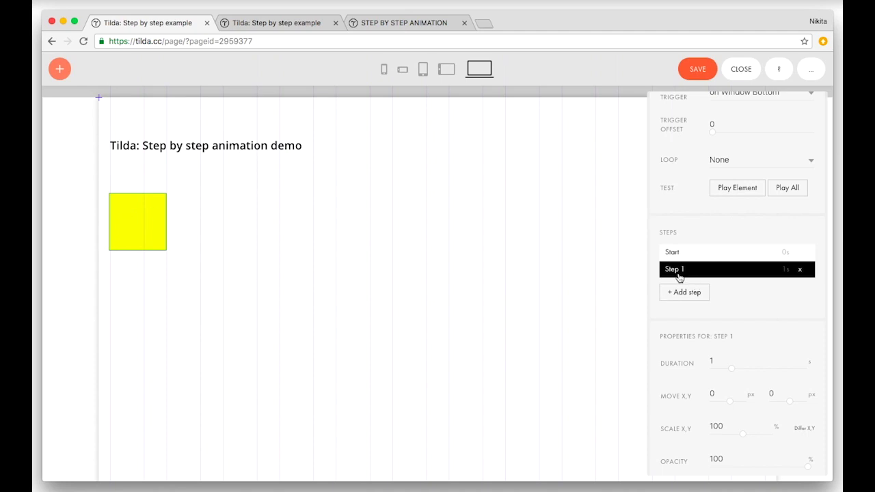
{"action": "scroll", "coordinate": [750, 322], "scroll_direction": "down", "scroll_amount": 3}
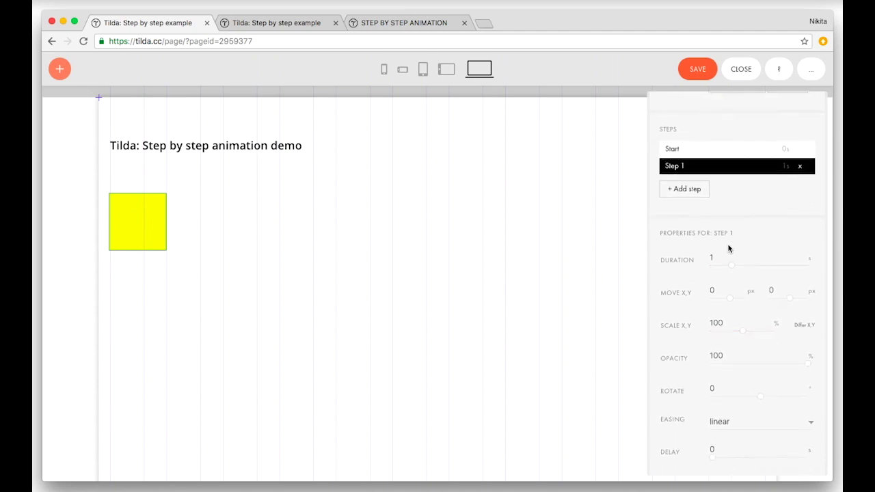
{"action": "scroll", "coordinate": [707, 247], "scroll_direction": "down", "scroll_amount": 1}
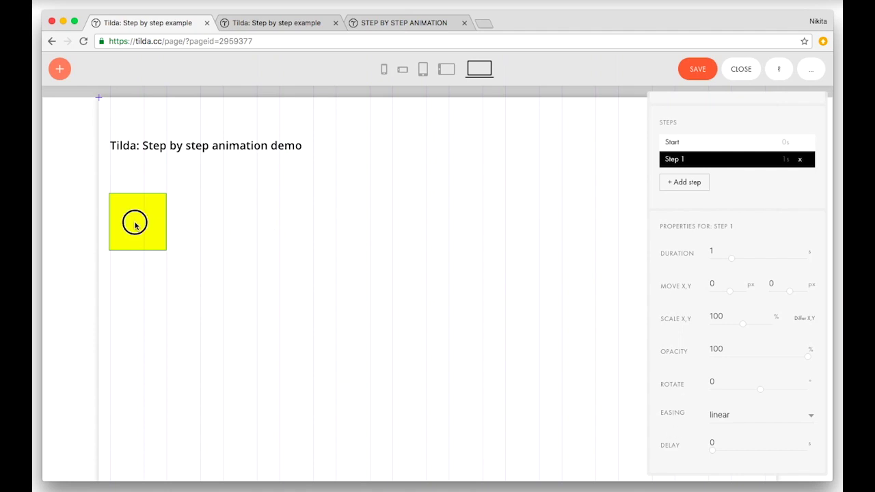
Step: Drag the square right for Step 1 and set its Move X to exactly 700 px
{"action": "mouse_move", "coordinate": [133, 222]}
{"action": "left_mouse_down"}
{"action": "mouse_move", "coordinate": [331, 235]}
{"action": "mouse_move", "coordinate": [532, 218]}
{"action": "left_mouse_up"}
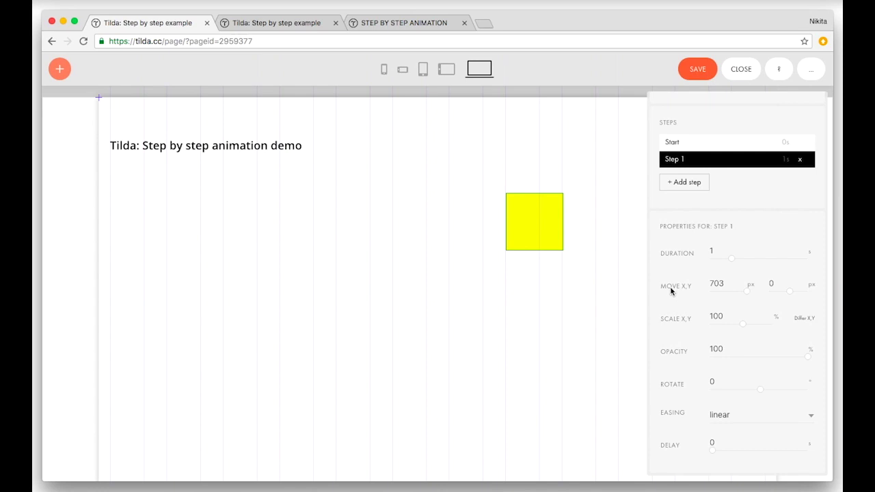
{"action": "left_click", "coordinate": [723, 284]}
{"action": "key", "text": "BackSpace"}
{"action": "type", "text": "0"}
{"action": "left_click", "coordinate": [689, 267]}
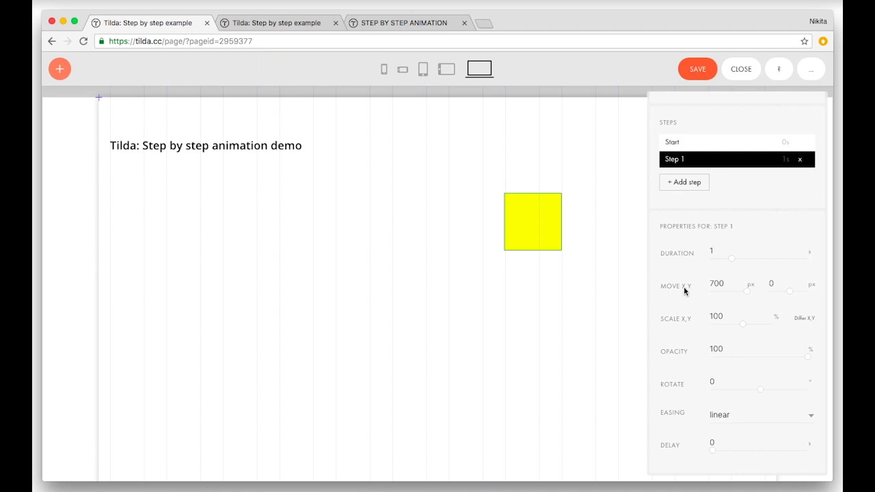
{"action": "left_click", "coordinate": [713, 142]}
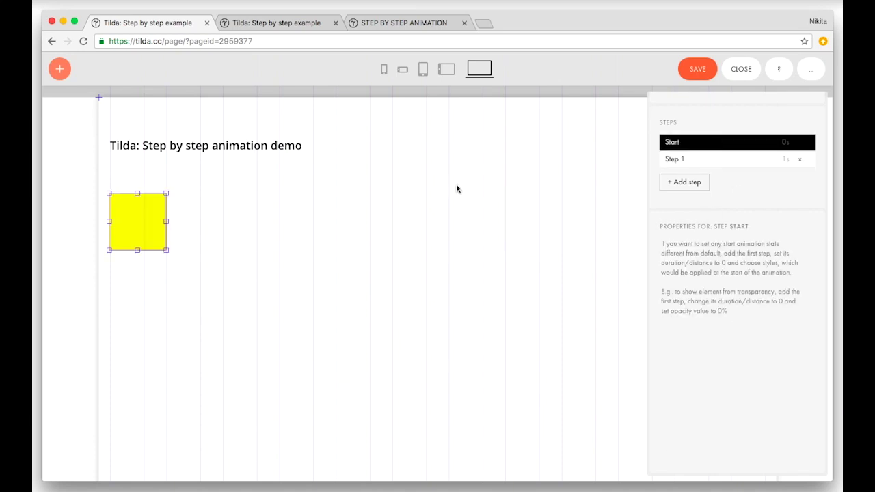
{"action": "left_click", "coordinate": [687, 162]}
{"action": "left_click", "coordinate": [717, 285]}
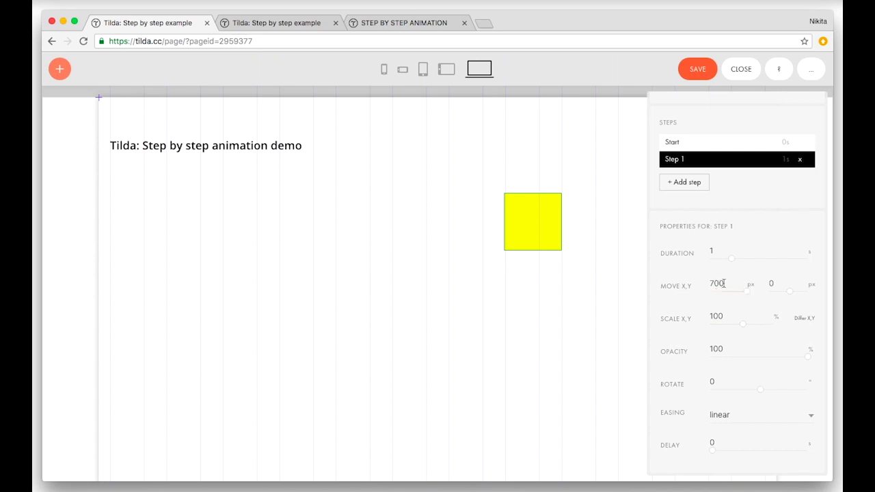
{"action": "left_click", "coordinate": [754, 299]}
{"action": "scroll", "coordinate": [740, 217], "scroll_direction": "up", "scroll_amount": 5}
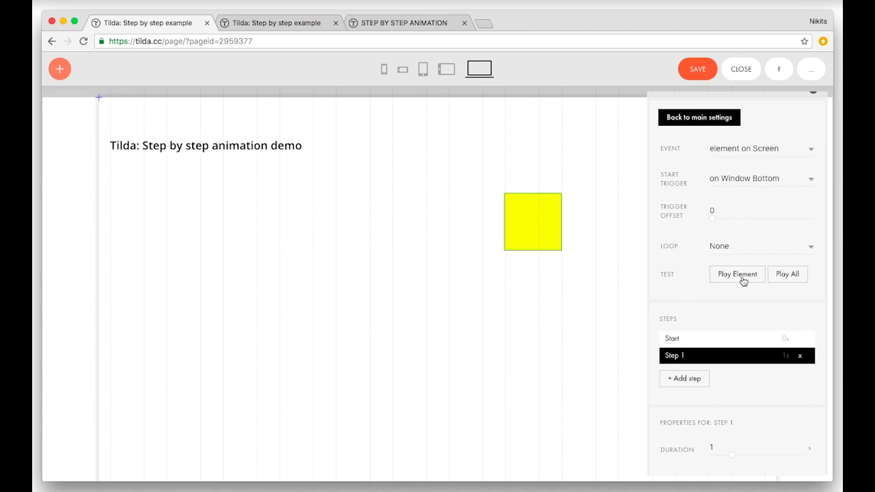
Step: Set Step 1's rotation to 90 degrees
{"action": "scroll", "coordinate": [758, 395], "scroll_direction": "down", "scroll_amount": 3}
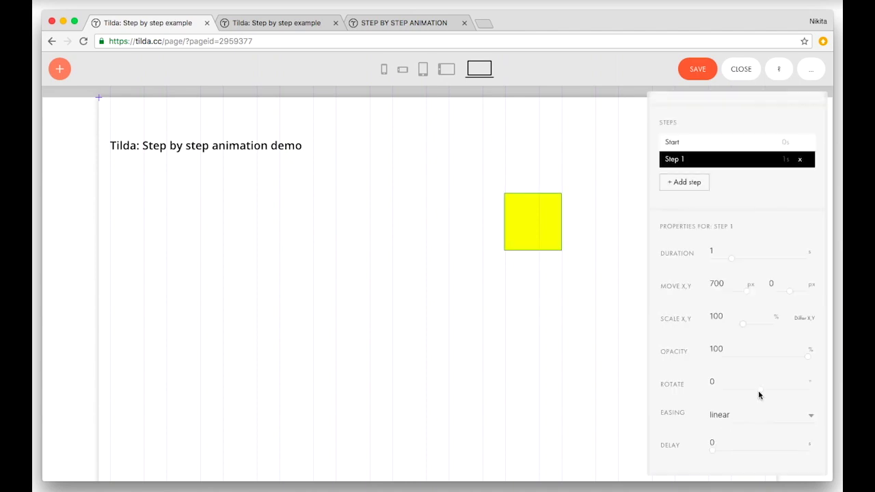
{"action": "left_click_drag", "start_coordinate": [759, 391], "coordinate": [771, 393]}
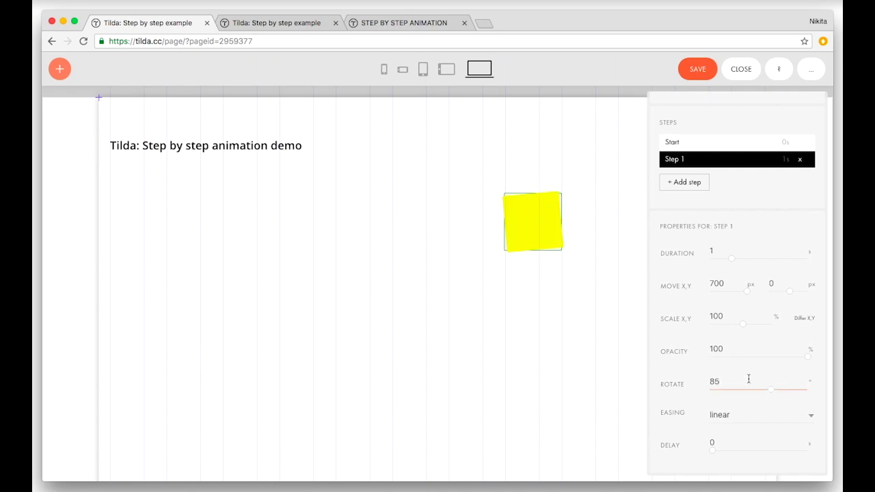
{"action": "key", "text": "BackSpace"}
{"action": "key", "text": "BackSpace"}
{"action": "type", "text": "90"}
{"action": "key", "text": "Return"}
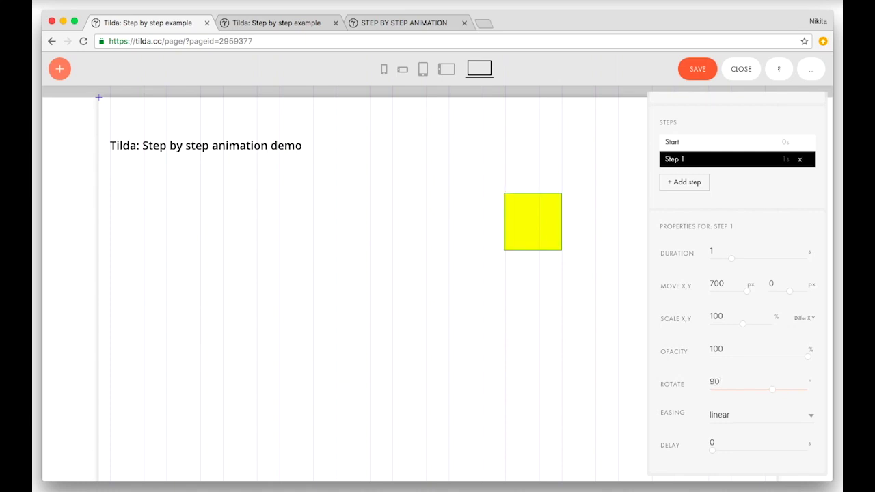
Step: Play the element to test the 700 px slide with 90° rotation
{"action": "scroll", "coordinate": [680, 280], "scroll_direction": "up", "scroll_amount": 5}
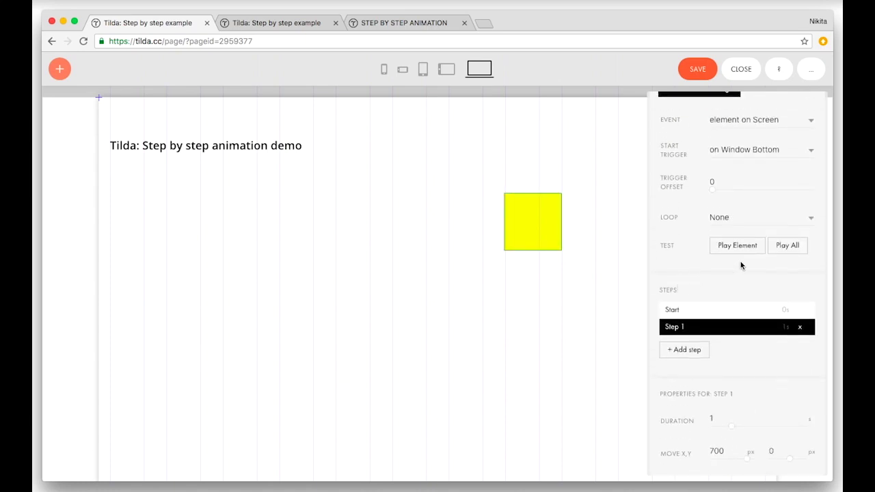
{"action": "left_click", "coordinate": [739, 248]}
{"action": "scroll", "coordinate": [811, 296], "scroll_direction": "down", "scroll_amount": 5}
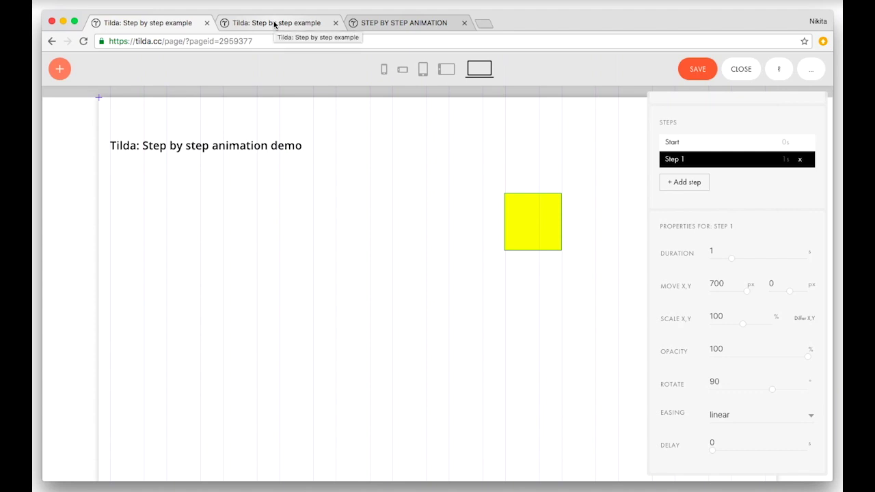
Step: Save the page, watch the square's rotating 700 px slide in the preview tab, then return to the editor
{"action": "left_click", "coordinate": [703, 71]}
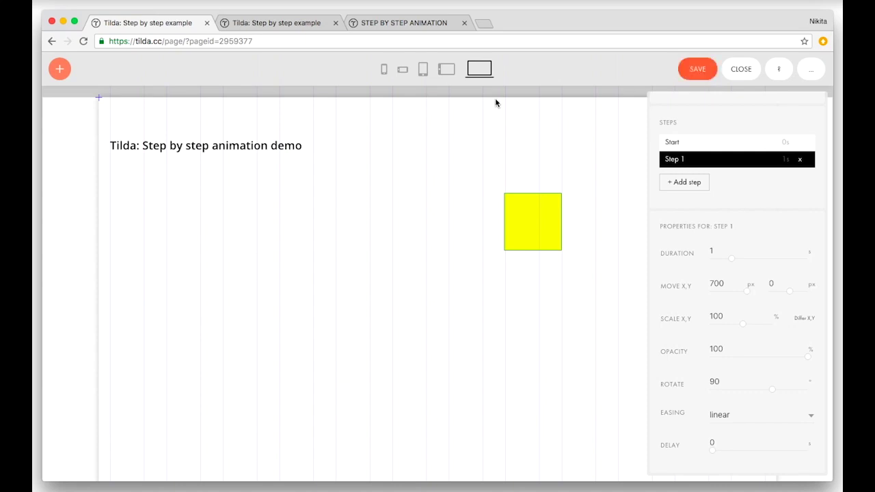
{"action": "left_click", "coordinate": [296, 23]}
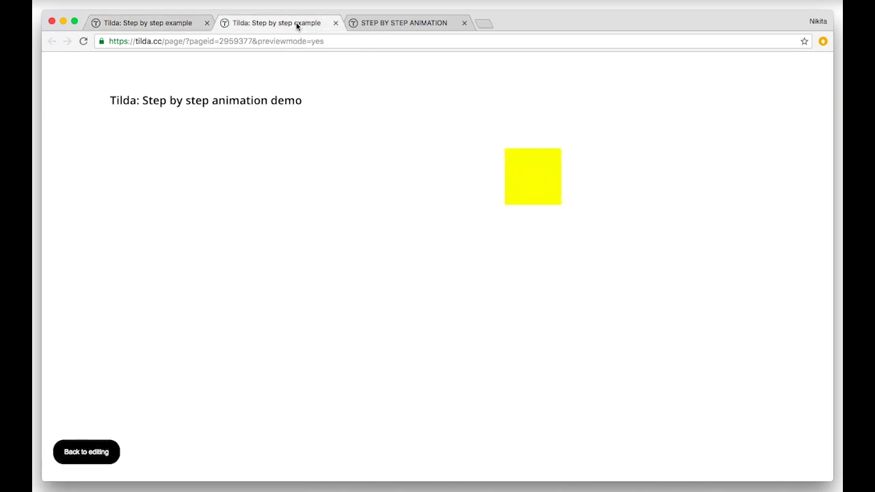
{"action": "left_click", "coordinate": [181, 25]}
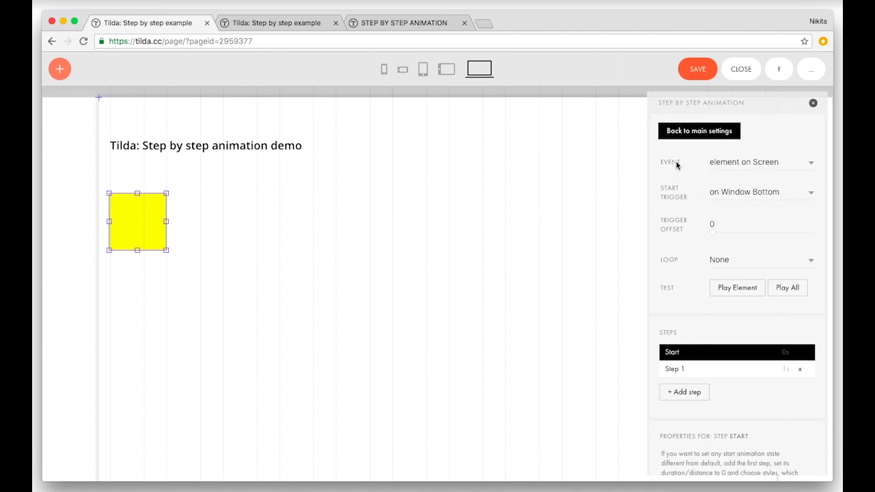
{"action": "left_click", "coordinate": [726, 164]}
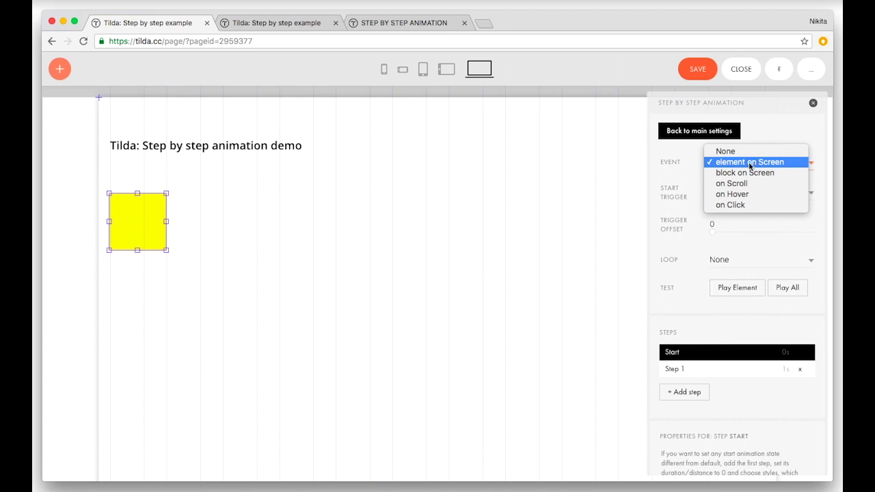
{"action": "left_click", "coordinate": [721, 165]}
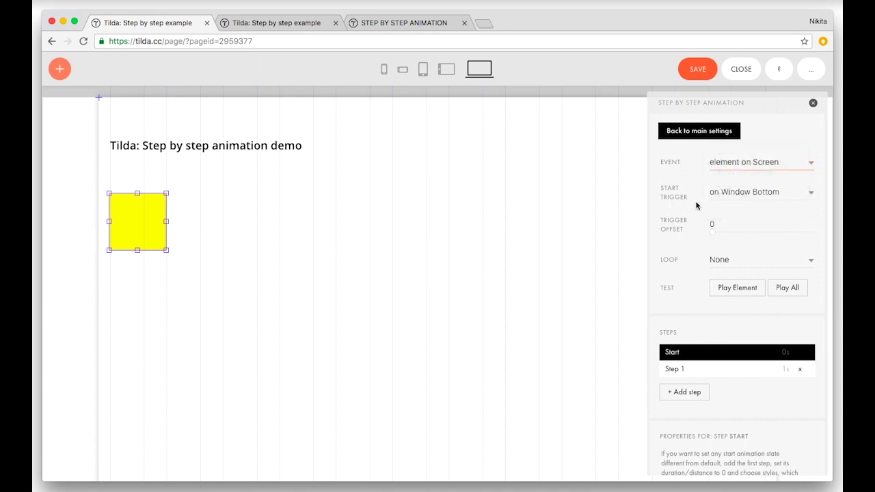
{"action": "left_click", "coordinate": [753, 199]}
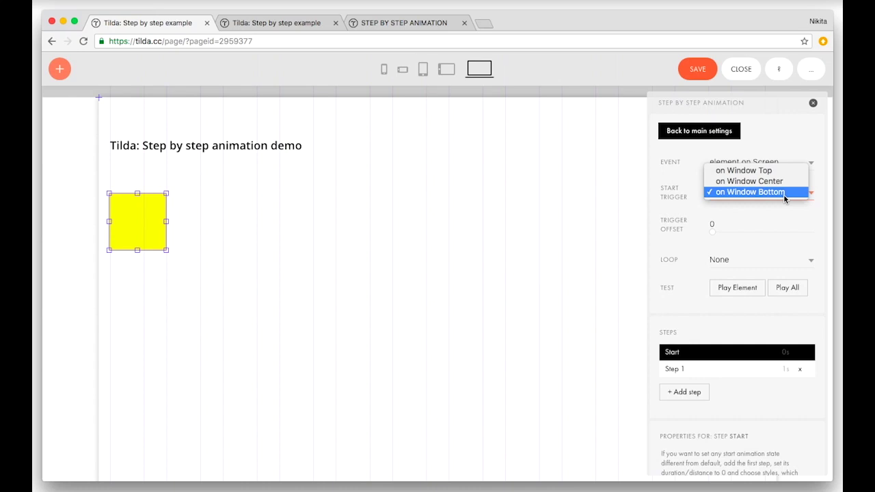
{"action": "left_click", "coordinate": [667, 180]}
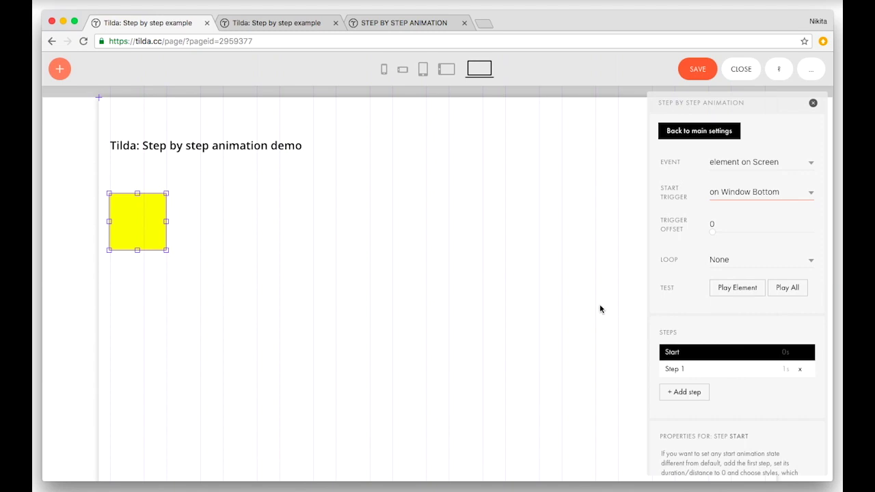
{"action": "left_click", "coordinate": [751, 192]}
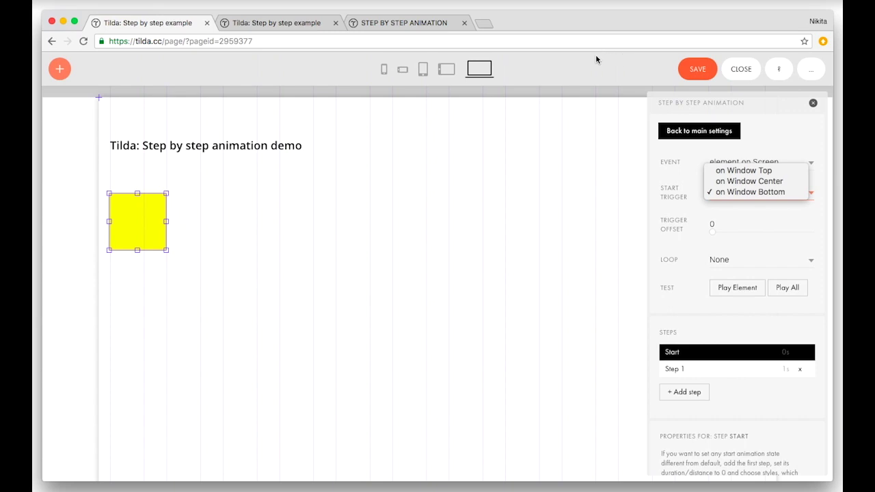
{"action": "left_click", "coordinate": [662, 182]}
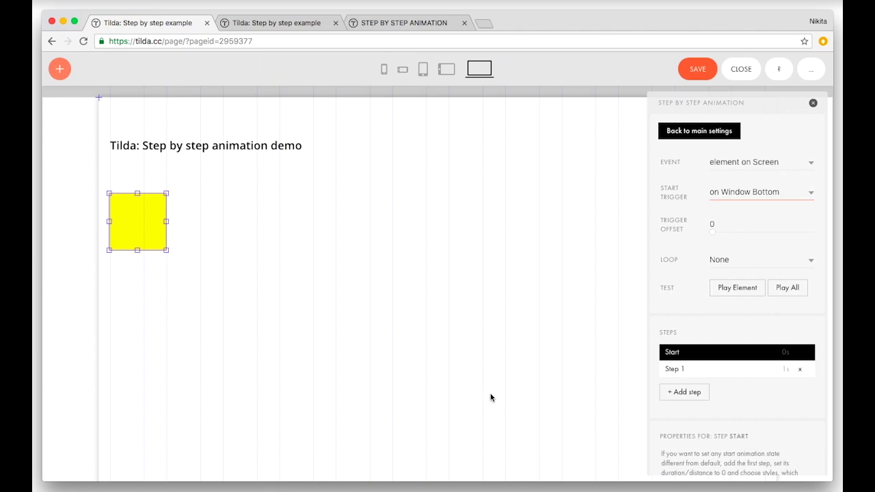
{"action": "left_click", "coordinate": [717, 226]}
{"action": "type", "text": "200"}
{"action": "left_click", "coordinate": [696, 227]}
{"action": "left_click", "coordinate": [725, 226]}
{"action": "key", "text": "ctrl+a"}
{"action": "key", "text": "BackSpace"}
{"action": "left_click", "coordinate": [680, 241]}
{"action": "left_click", "coordinate": [716, 262]}
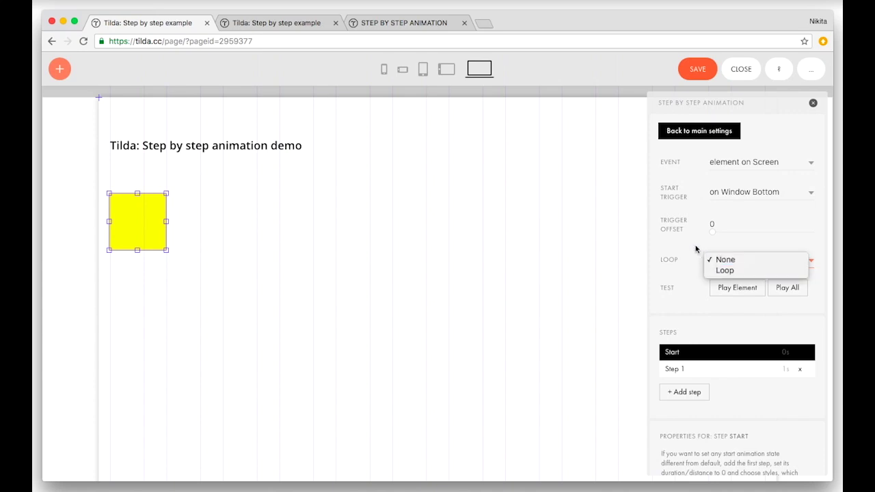
{"action": "left_click", "coordinate": [690, 296]}
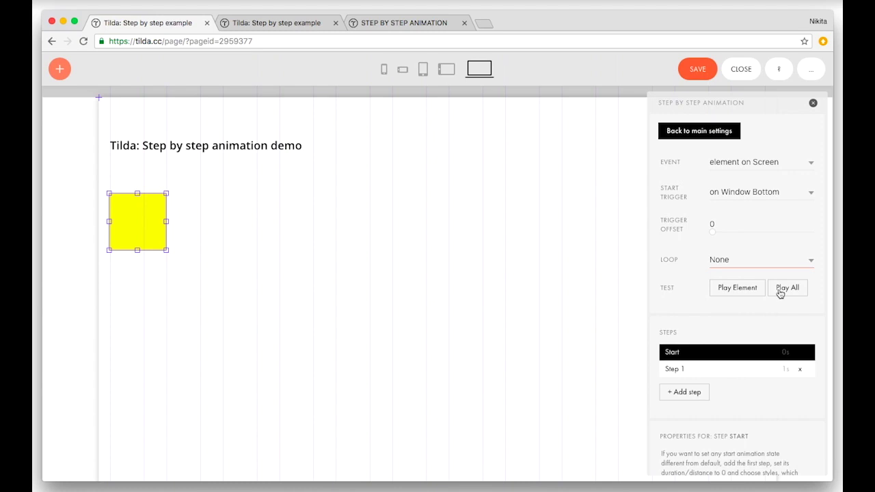
Step: Add a second step moving the square down and fading it to 0 opacity, then test it
{"action": "scroll", "coordinate": [678, 290], "scroll_direction": "down", "scroll_amount": 5}
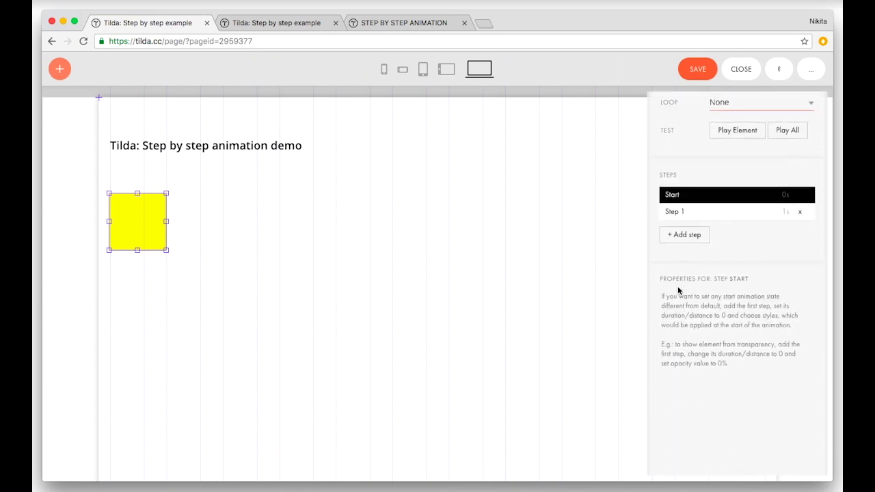
{"action": "left_click", "coordinate": [744, 216]}
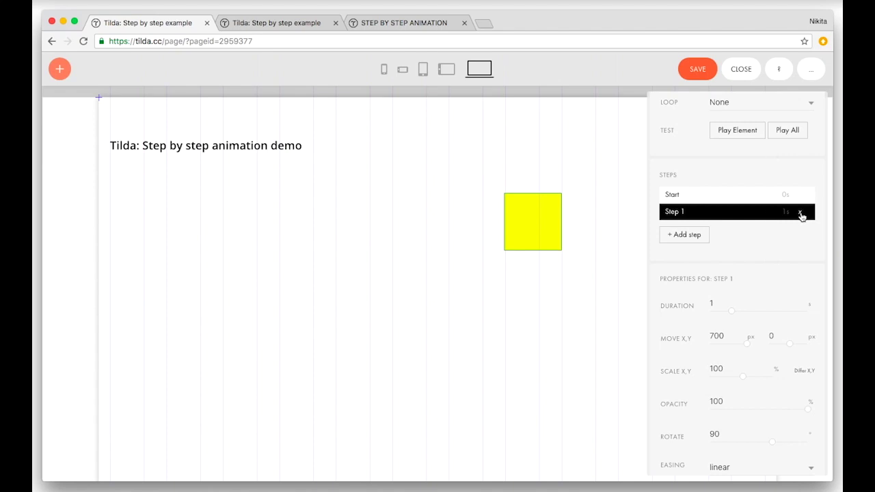
{"action": "left_click", "coordinate": [689, 235]}
{"action": "mouse_move", "coordinate": [527, 218]}
{"action": "left_mouse_down"}
{"action": "mouse_move", "coordinate": [242, 409]}
{"action": "mouse_move", "coordinate": [142, 410]}
{"action": "left_mouse_up"}
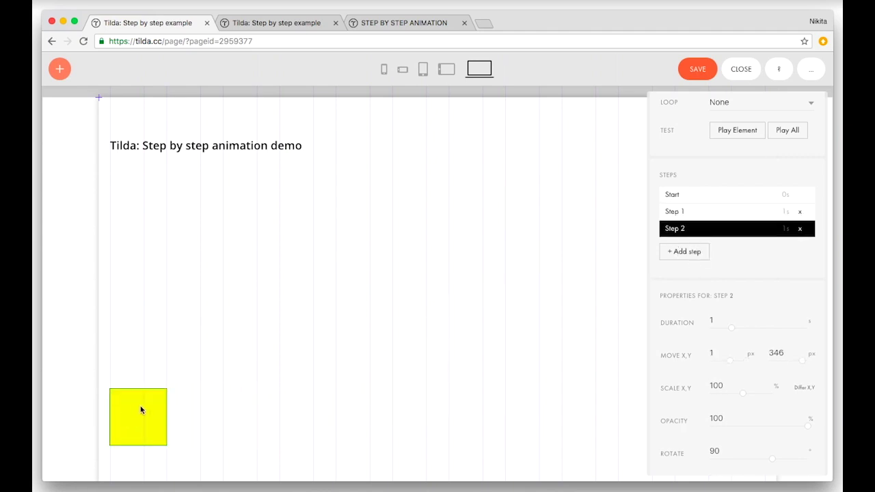
{"action": "scroll", "coordinate": [778, 294], "scroll_direction": "down", "scroll_amount": 2}
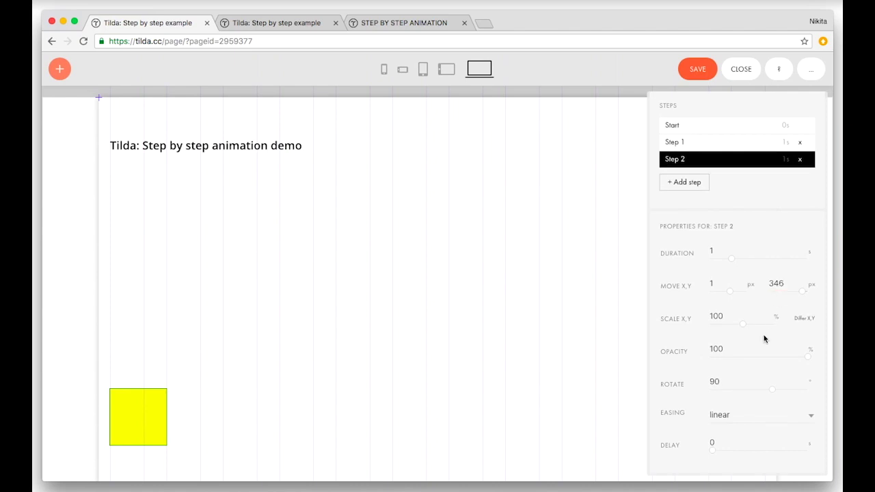
{"action": "left_click_drag", "start_coordinate": [808, 361], "coordinate": [691, 359]}
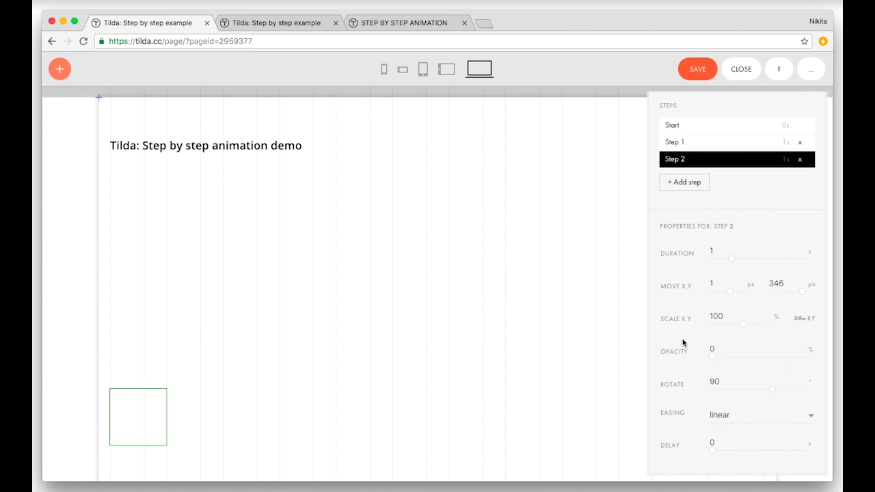
{"action": "scroll", "coordinate": [759, 311], "scroll_direction": "up", "scroll_amount": 5}
{"action": "left_click", "coordinate": [737, 288]}
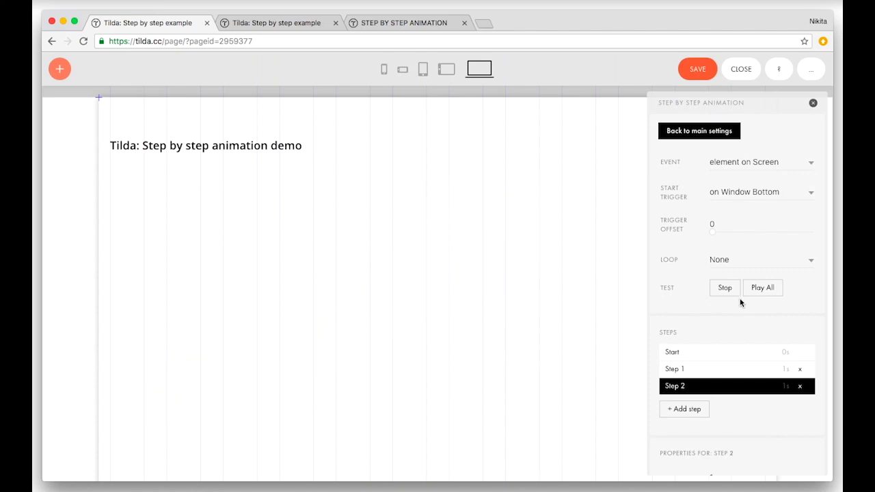
Step: Delete Step 2 and Step 1, leaving only the Start step
{"action": "scroll", "coordinate": [753, 334], "scroll_direction": "down", "scroll_amount": 2}
{"action": "left_click", "coordinate": [800, 334]}
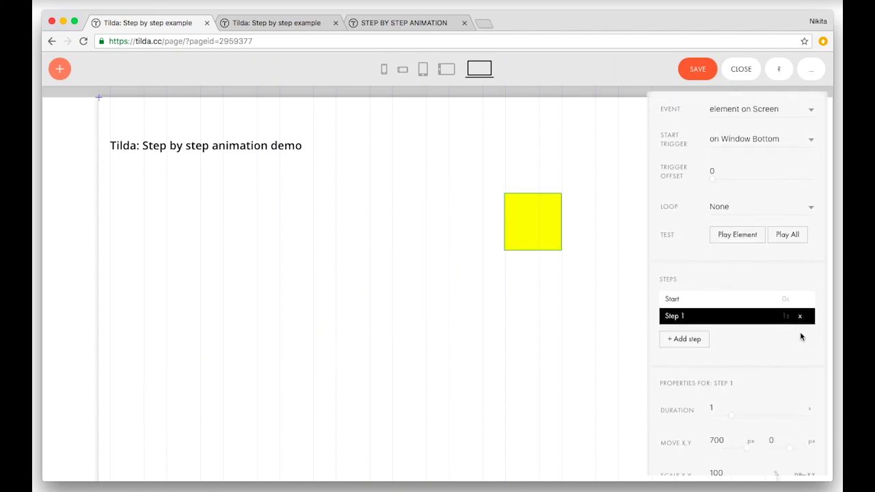
{"action": "left_click", "coordinate": [800, 317]}
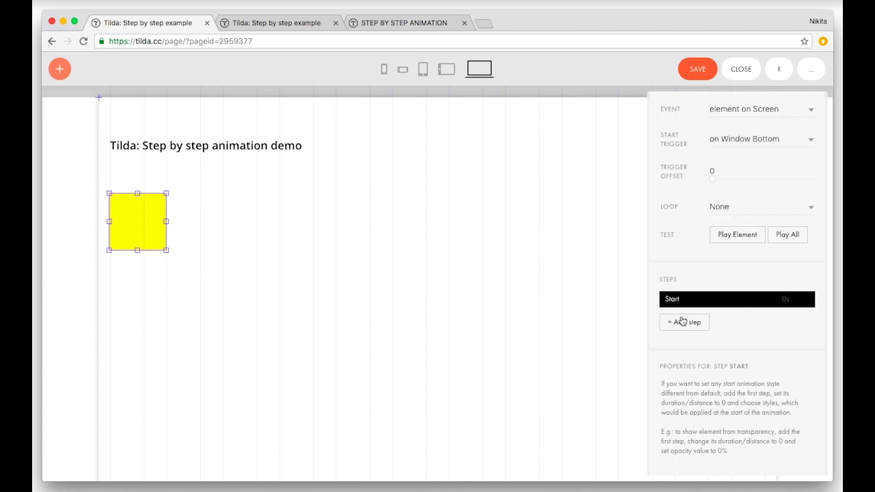
Step: Add Step 1 with 0 duration and 0 opacity
{"action": "left_click", "coordinate": [692, 324]}
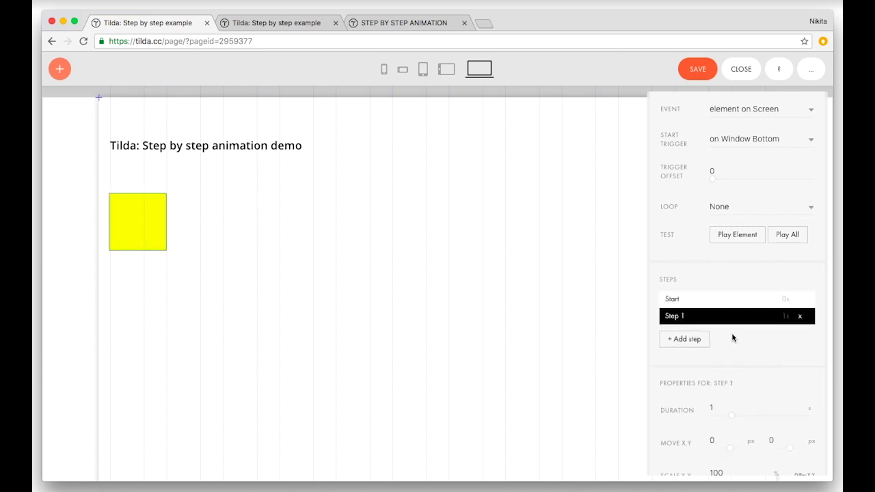
{"action": "left_click_drag", "start_coordinate": [732, 415], "coordinate": [690, 412]}
{"action": "scroll", "coordinate": [746, 368], "scroll_direction": "down", "scroll_amount": 3}
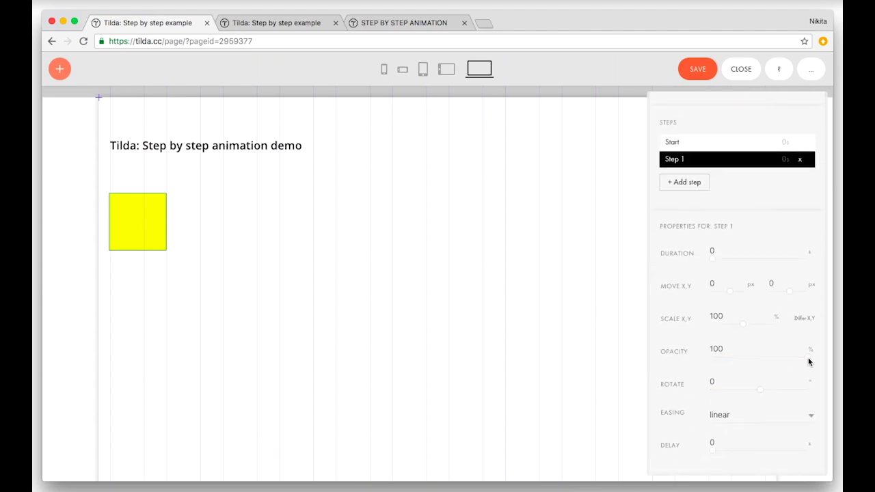
{"action": "left_click_drag", "start_coordinate": [809, 363], "coordinate": [693, 353]}
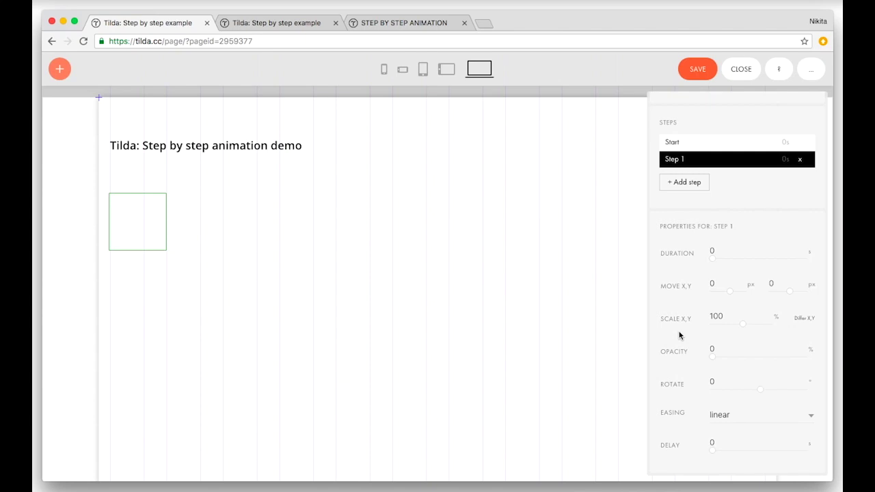
Step: Add Step 2 with 1-second duration, 100 opacity and a rightward slide, then test-play it
{"action": "left_click", "coordinate": [686, 183]}
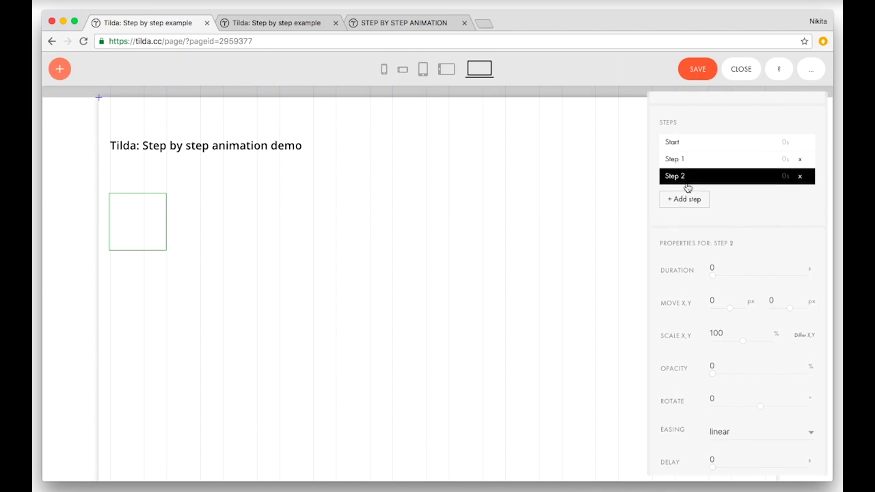
{"action": "left_click", "coordinate": [722, 266]}
{"action": "type", "text": "1"}
{"action": "key", "text": "Return"}
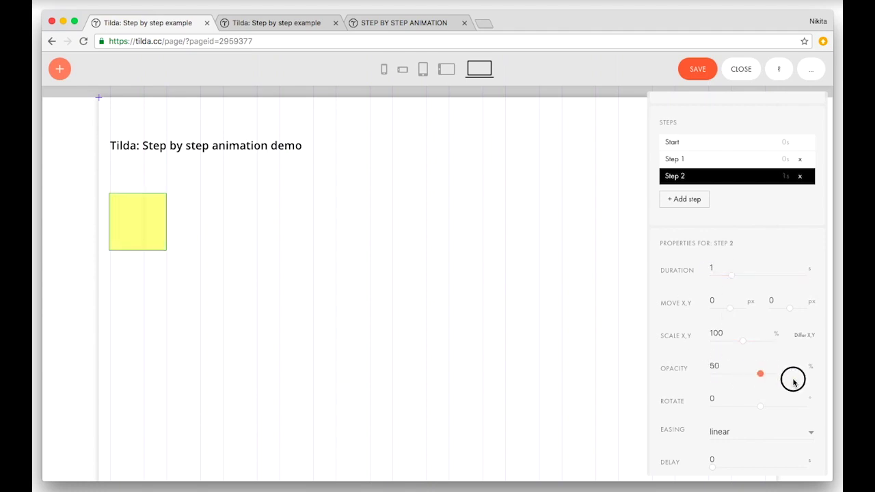
{"action": "left_click_drag", "start_coordinate": [712, 374], "coordinate": [808, 374]}
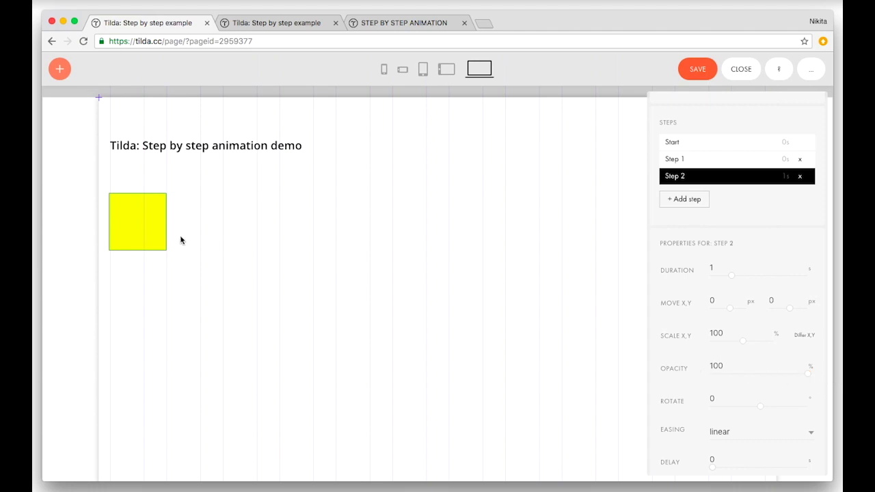
{"action": "left_click_drag", "start_coordinate": [141, 219], "coordinate": [370, 219]}
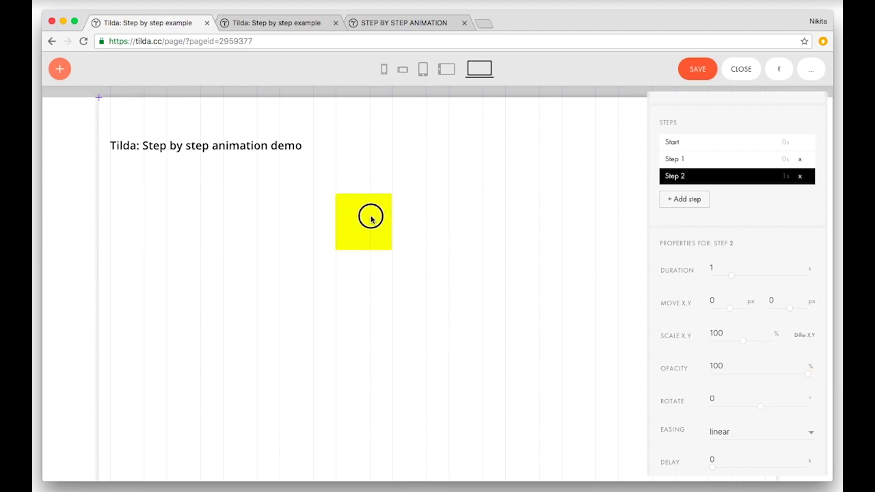
{"action": "scroll", "coordinate": [647, 253], "scroll_direction": "up", "scroll_amount": 2}
{"action": "scroll", "coordinate": [647, 255], "scroll_direction": "up", "scroll_amount": 3}
{"action": "scroll", "coordinate": [647, 254], "scroll_direction": "up", "scroll_amount": 2}
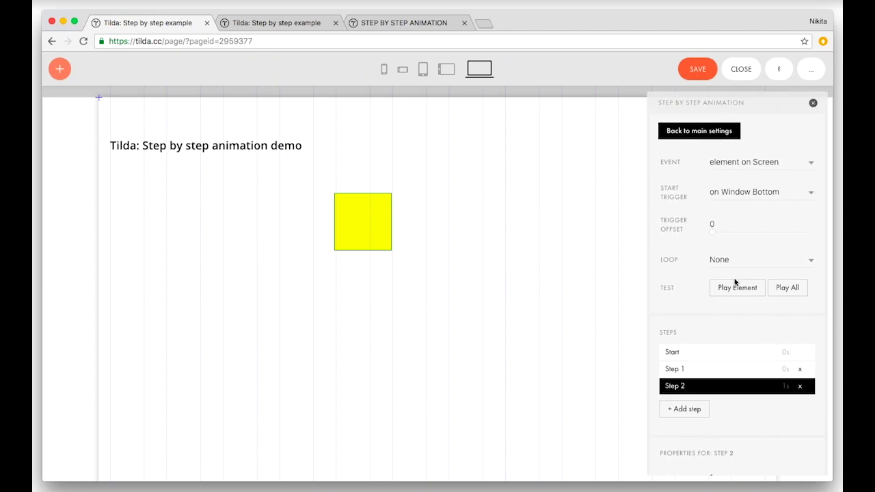
{"action": "left_click", "coordinate": [734, 286]}
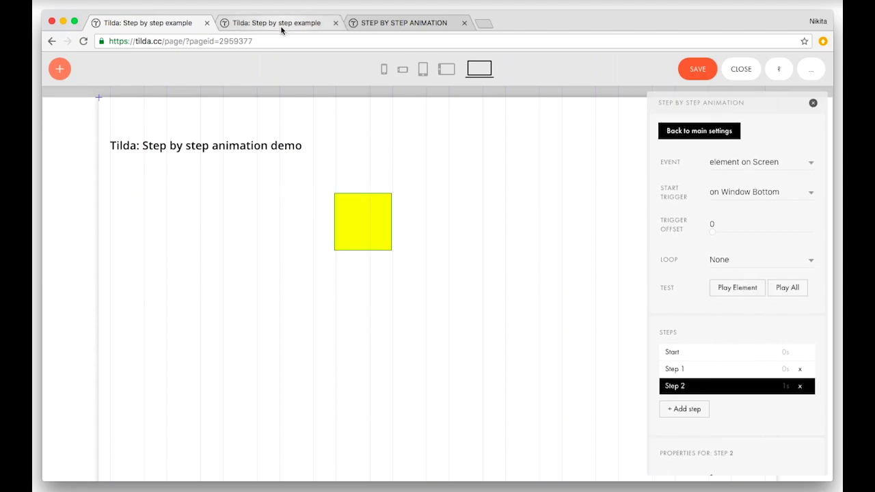
Step: Save the page and return from the fade-in preview to the editor tab
{"action": "left_click", "coordinate": [696, 69]}
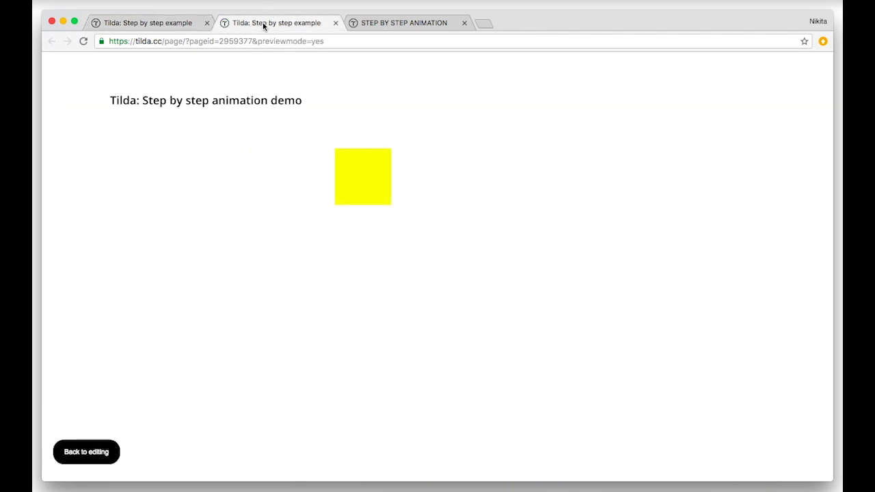
{"action": "left_click", "coordinate": [175, 24]}
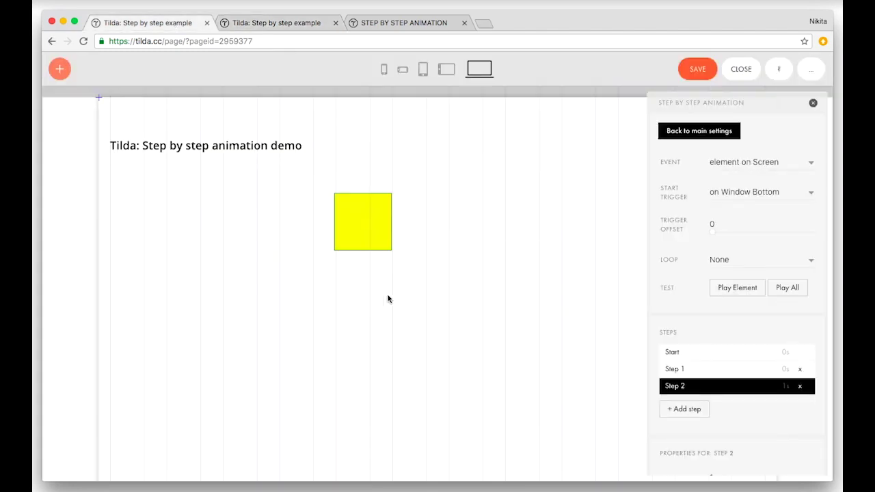
Step: Delete the old yellow square and place a new square shape below the title
{"action": "left_click", "coordinate": [425, 275]}
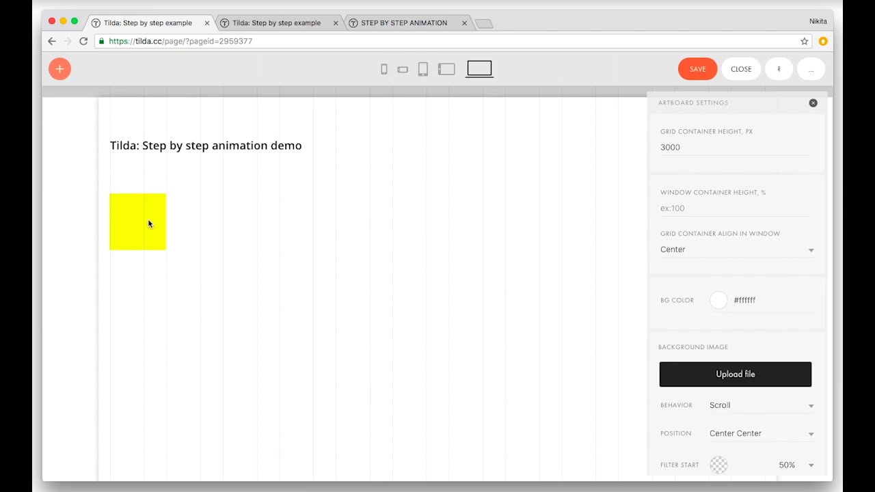
{"action": "left_click_drag", "start_coordinate": [100, 178], "coordinate": [199, 254]}
{"action": "key", "text": "Delete"}
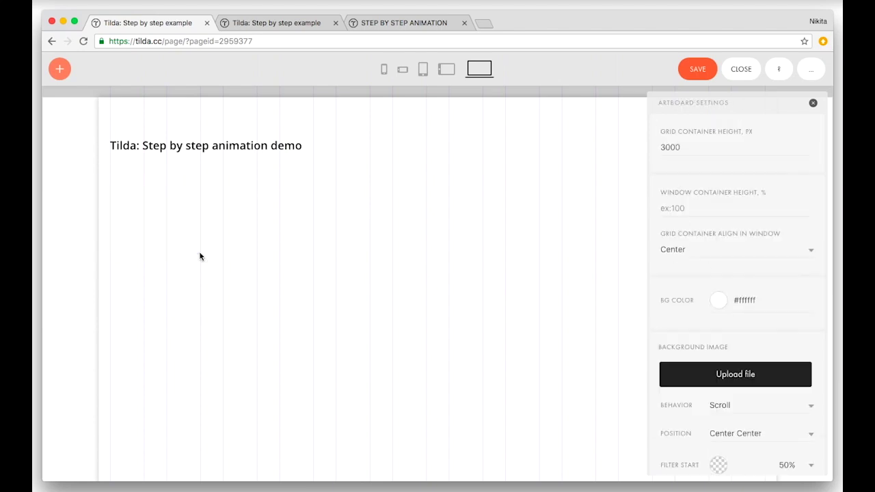
{"action": "left_click", "coordinate": [60, 69]}
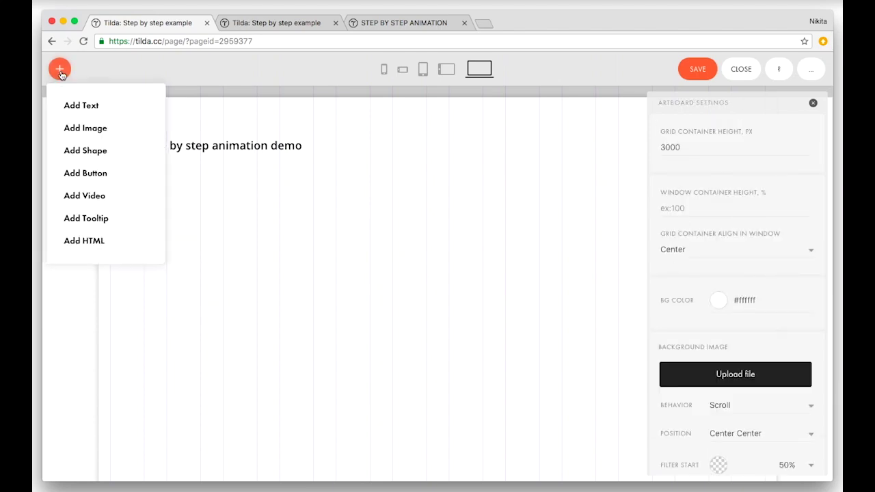
{"action": "left_click", "coordinate": [102, 148]}
{"action": "left_click_drag", "start_coordinate": [142, 150], "coordinate": [145, 247]}
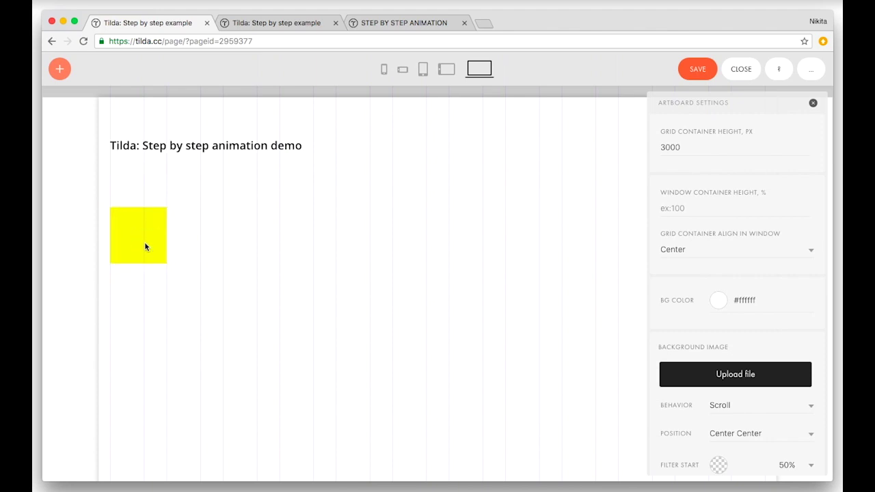
Step: Set the square's step animation event to on Scroll and add Step 1
{"action": "left_click", "coordinate": [156, 240]}
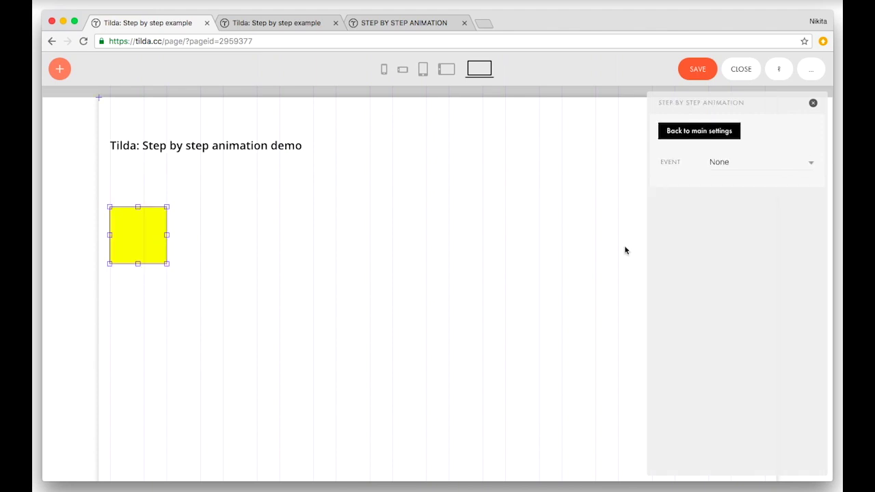
{"action": "left_click", "coordinate": [721, 163]}
{"action": "left_click", "coordinate": [750, 195]}
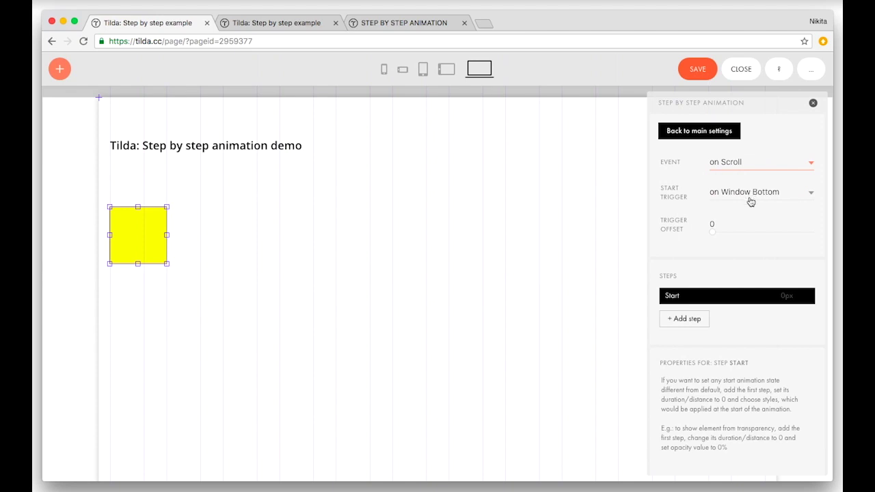
{"action": "left_click", "coordinate": [687, 320]}
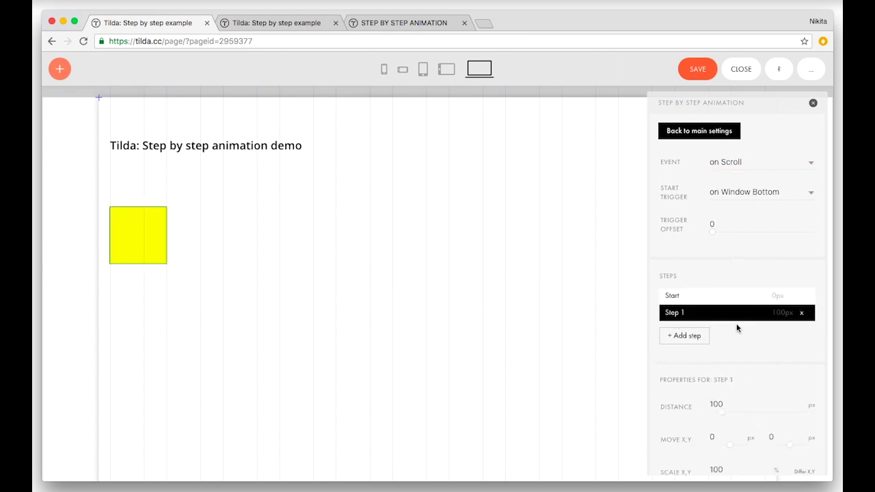
Step: Make Step 1 shift the square 702 px right, and move its start position lower
{"action": "scroll", "coordinate": [744, 377], "scroll_direction": "down", "scroll_amount": 3}
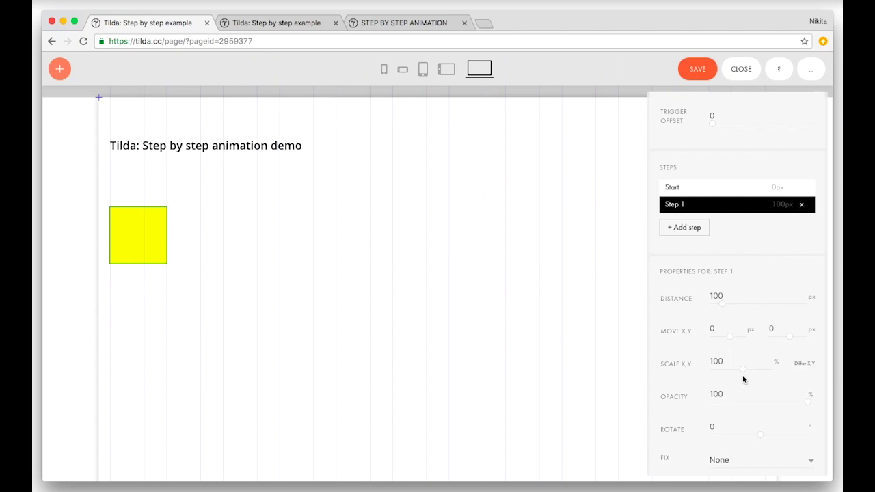
{"action": "left_click", "coordinate": [135, 242]}
{"action": "left_click_drag", "start_coordinate": [135, 244], "coordinate": [529, 255]}
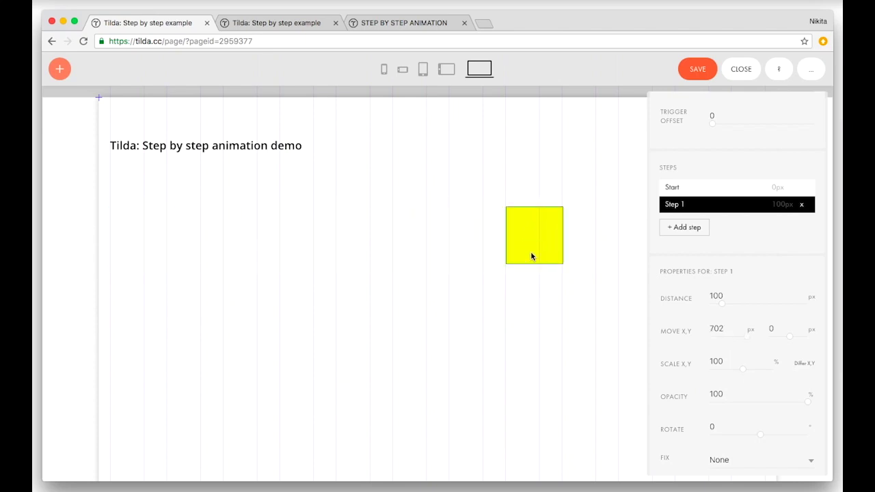
{"action": "left_click", "coordinate": [719, 196]}
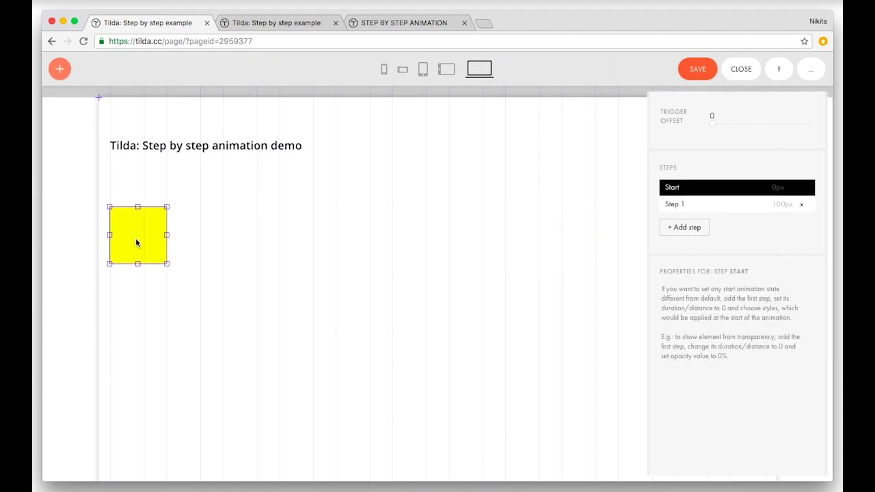
{"action": "left_click_drag", "start_coordinate": [136, 243], "coordinate": [137, 429]}
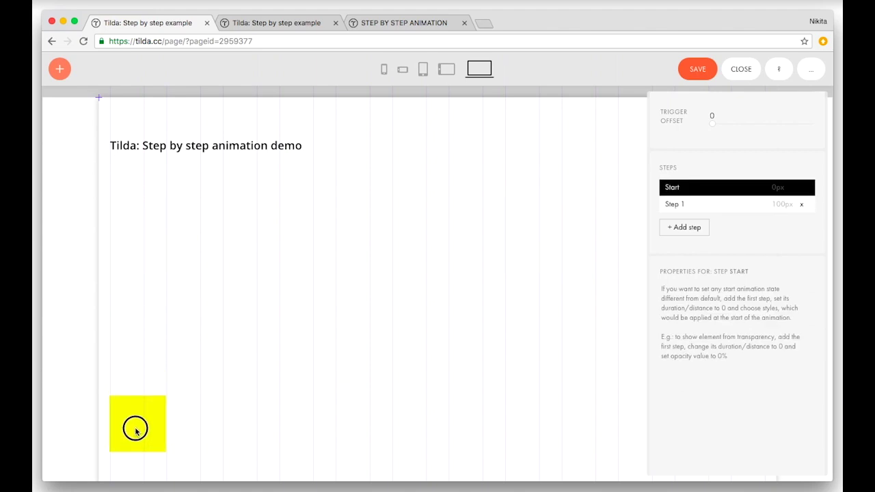
Step: Add a text block with the design-and-discipline quote just above the square
{"action": "left_click", "coordinate": [134, 298]}
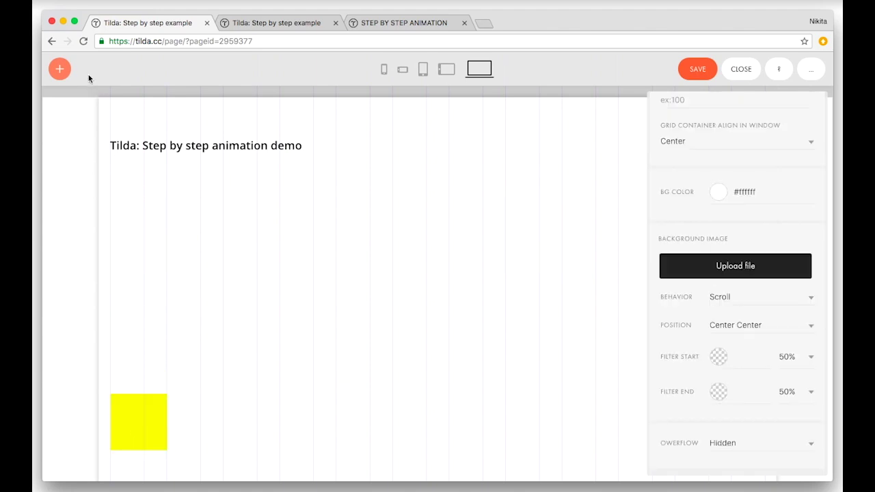
{"action": "left_click", "coordinate": [60, 71]}
{"action": "left_click", "coordinate": [92, 109]}
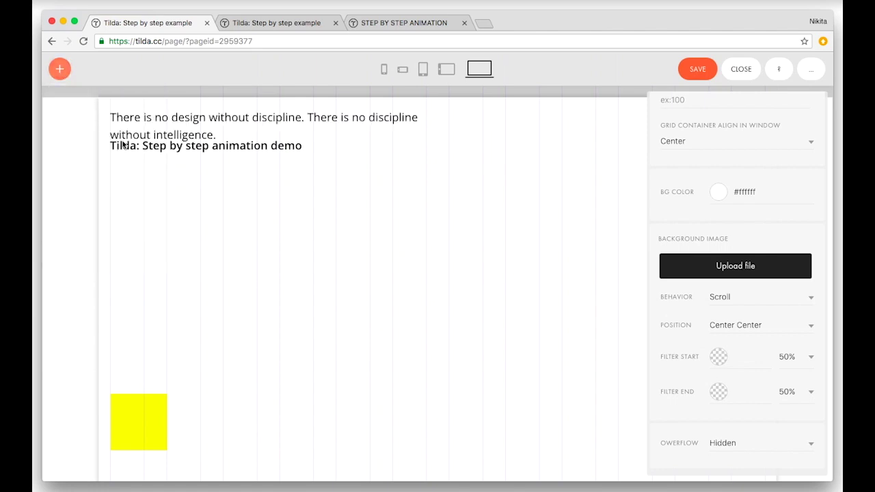
{"action": "left_click_drag", "start_coordinate": [147, 123], "coordinate": [151, 354]}
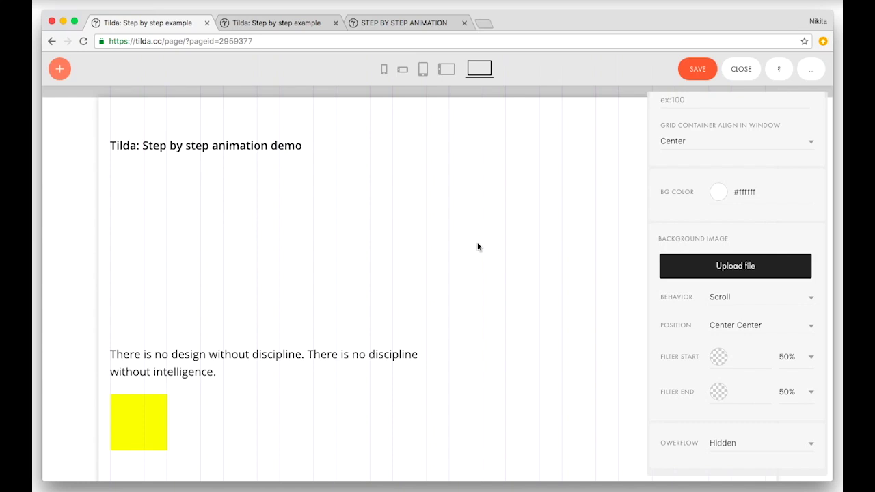
Step: Check the square's Step 1 position, save the page, and view the preview
{"action": "left_click", "coordinate": [145, 414]}
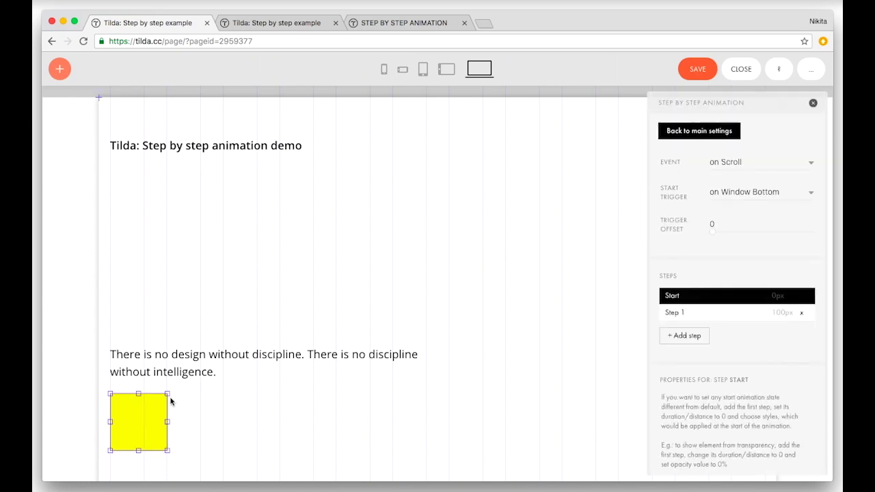
{"action": "left_click", "coordinate": [720, 315]}
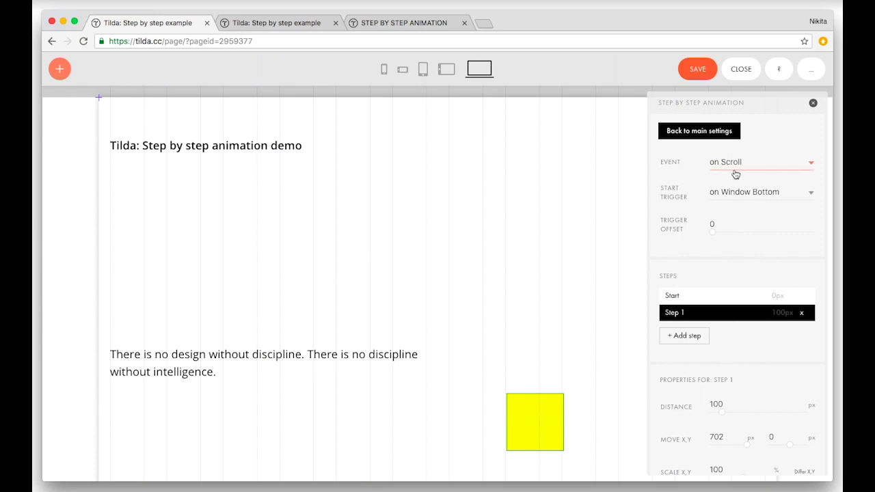
{"action": "left_click", "coordinate": [697, 74]}
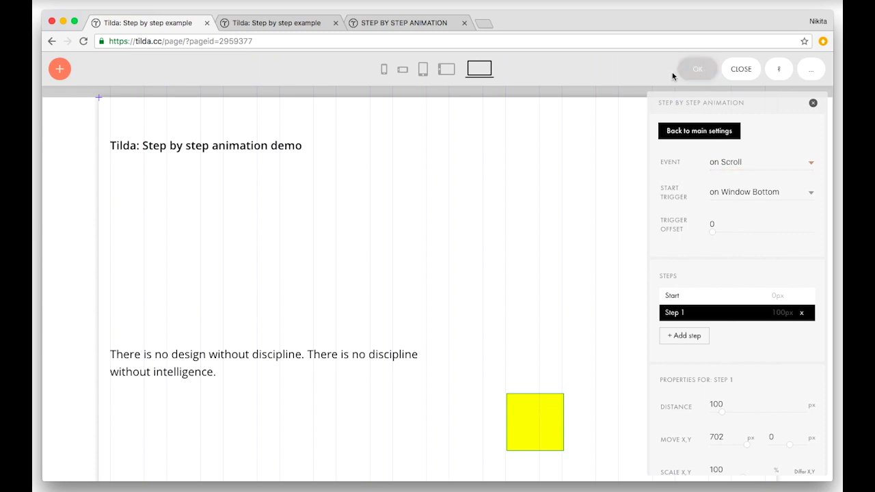
{"action": "left_click", "coordinate": [294, 22]}
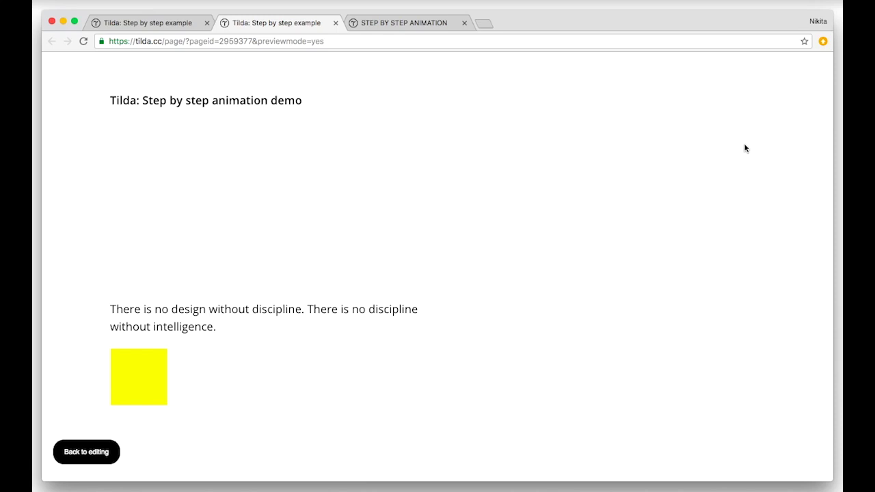
Step: Scroll the preview up and down to watch the square slide right and back, then return to the editor
{"action": "scroll", "coordinate": [745, 148], "scroll_direction": "down", "scroll_amount": 1}
{"action": "scroll", "coordinate": [745, 148], "scroll_direction": "down", "scroll_amount": 1}
{"action": "scroll", "coordinate": [745, 148], "scroll_direction": "down", "scroll_amount": 1}
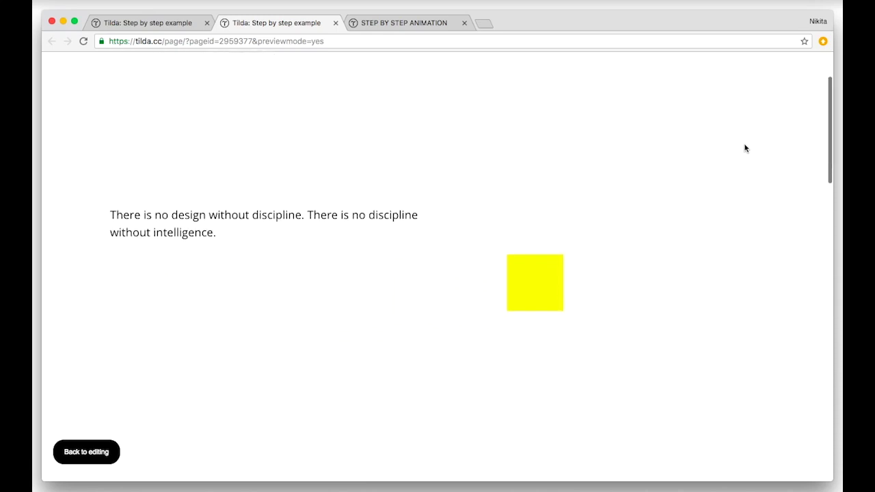
{"action": "scroll", "coordinate": [745, 148], "scroll_direction": "up", "scroll_amount": 2}
{"action": "scroll", "coordinate": [745, 149], "scroll_direction": "up", "scroll_amount": 1}
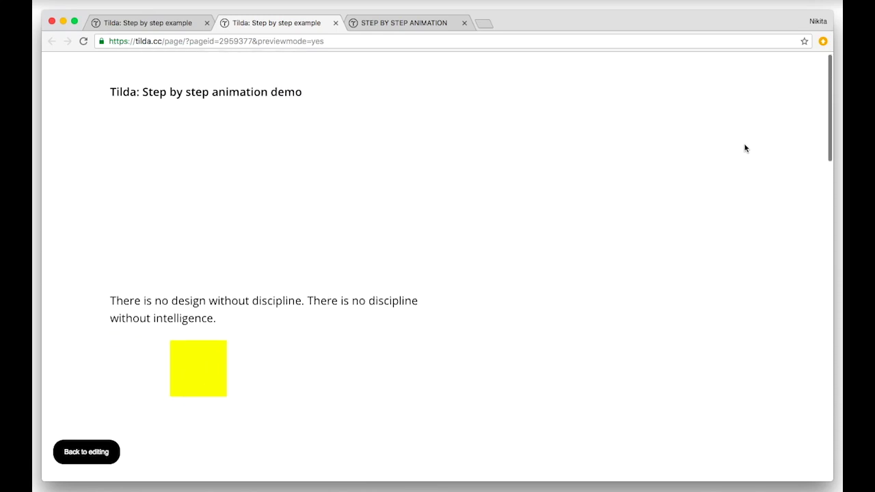
{"action": "scroll", "coordinate": [745, 149], "scroll_direction": "down", "scroll_amount": 1}
{"action": "scroll", "coordinate": [745, 149], "scroll_direction": "down", "scroll_amount": 1}
{"action": "scroll", "coordinate": [746, 148], "scroll_direction": "up", "scroll_amount": 1}
{"action": "scroll", "coordinate": [746, 148], "scroll_direction": "up", "scroll_amount": 1}
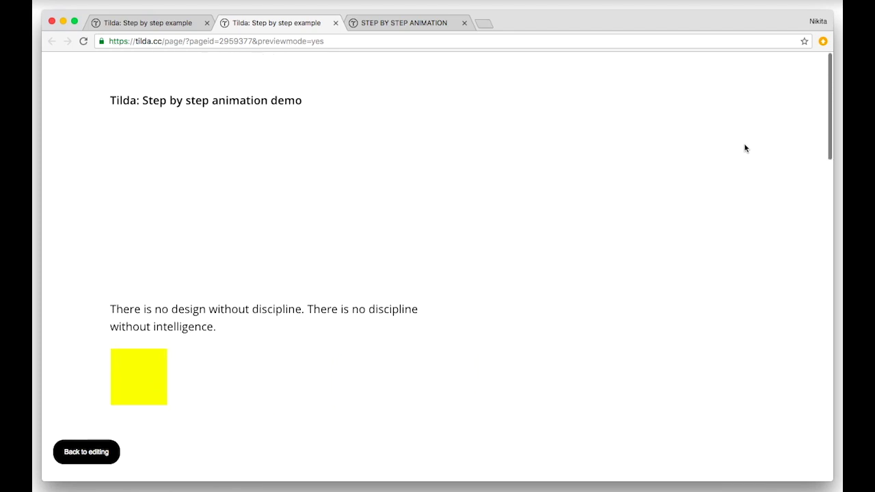
{"action": "scroll", "coordinate": [745, 148], "scroll_direction": "down", "scroll_amount": 1}
{"action": "scroll", "coordinate": [746, 148], "scroll_direction": "down", "scroll_amount": 1}
{"action": "scroll", "coordinate": [746, 149], "scroll_direction": "down", "scroll_amount": 1}
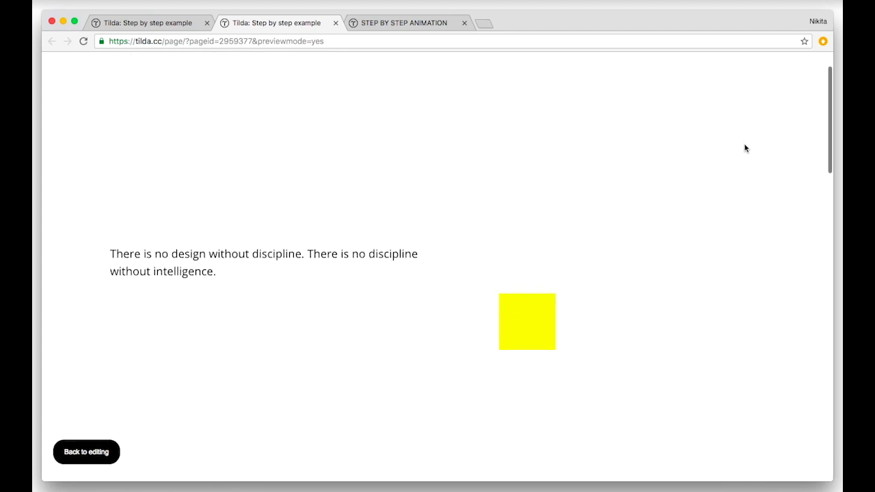
{"action": "scroll", "coordinate": [745, 149], "scroll_direction": "down", "scroll_amount": 1}
{"action": "scroll", "coordinate": [746, 148], "scroll_direction": "up", "scroll_amount": 1}
{"action": "scroll", "coordinate": [745, 149], "scroll_direction": "up", "scroll_amount": 1}
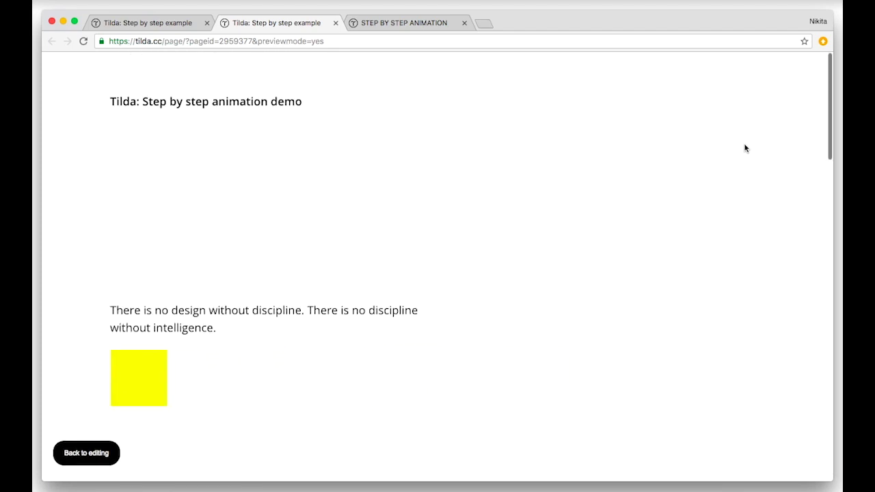
{"action": "scroll", "coordinate": [745, 148], "scroll_direction": "down", "scroll_amount": 1}
{"action": "scroll", "coordinate": [746, 148], "scroll_direction": "down", "scroll_amount": 2}
{"action": "scroll", "coordinate": [746, 148], "scroll_direction": "down", "scroll_amount": 1}
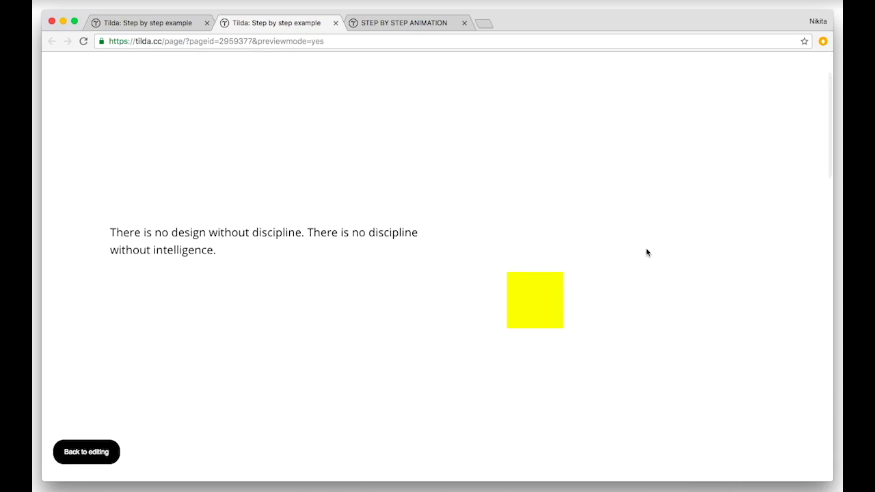
{"action": "left_click", "coordinate": [171, 28]}
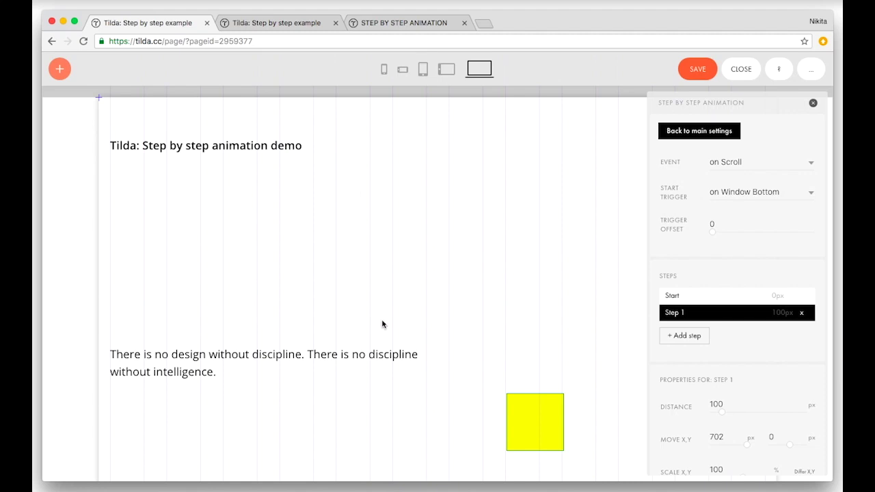
Step: Set Step 1's distance to 300 and add Step 2 moving the square down
{"action": "scroll", "coordinate": [759, 342], "scroll_direction": "down", "scroll_amount": 5}
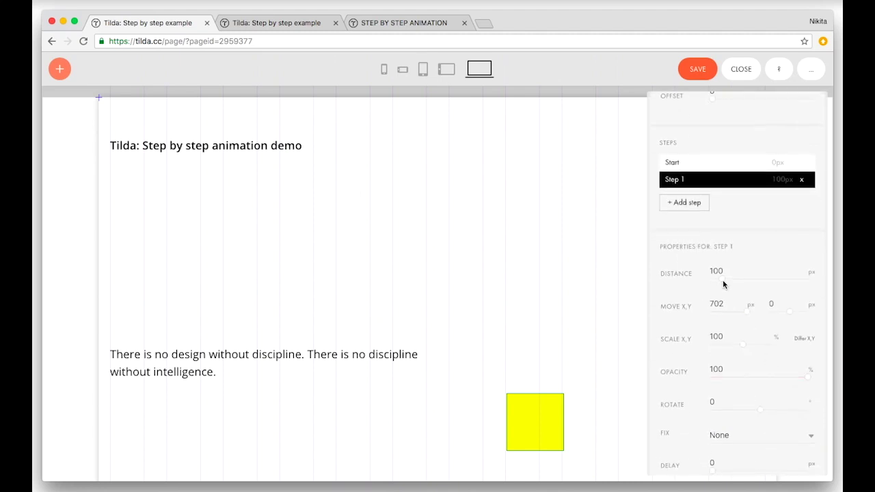
{"action": "left_click_drag", "start_coordinate": [723, 283], "coordinate": [741, 282]}
{"action": "left_click_drag", "start_coordinate": [741, 281], "coordinate": [743, 282]}
{"action": "left_click", "coordinate": [696, 203]}
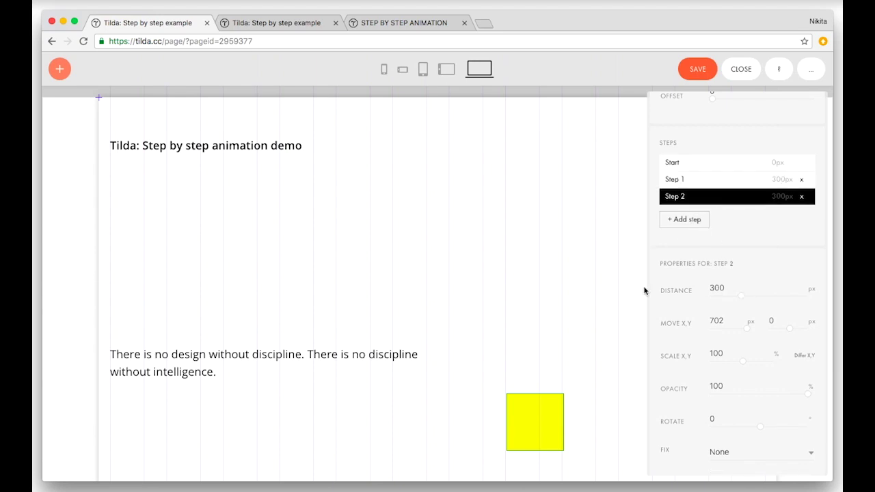
{"action": "scroll", "coordinate": [580, 240], "scroll_direction": "down", "scroll_amount": 1}
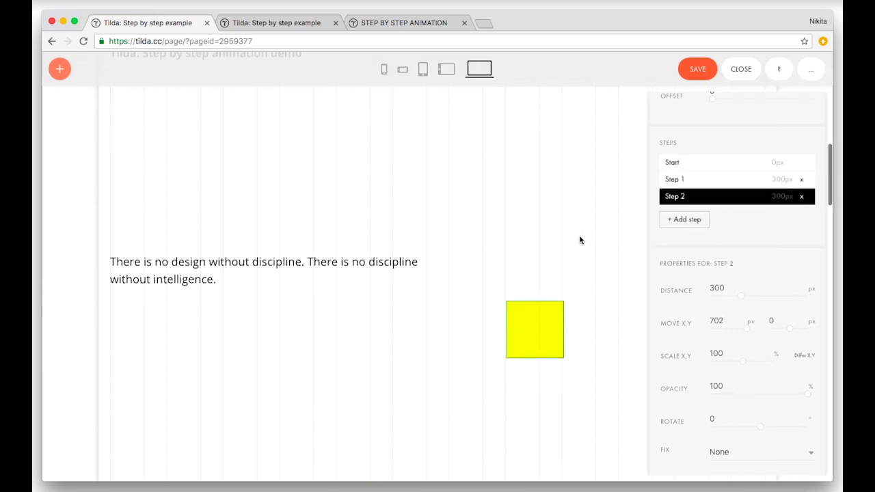
{"action": "scroll", "coordinate": [580, 240], "scroll_direction": "down", "scroll_amount": 4}
{"action": "left_click", "coordinate": [537, 141]}
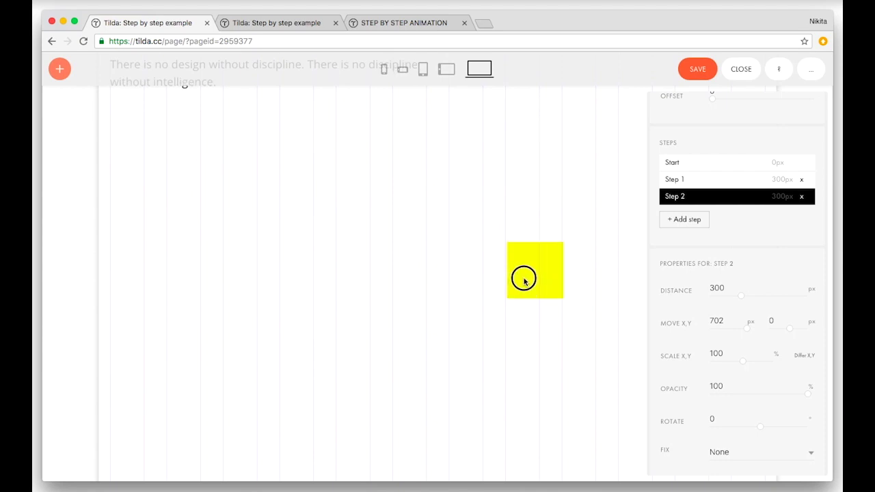
{"action": "left_click_drag", "start_coordinate": [537, 142], "coordinate": [523, 400]}
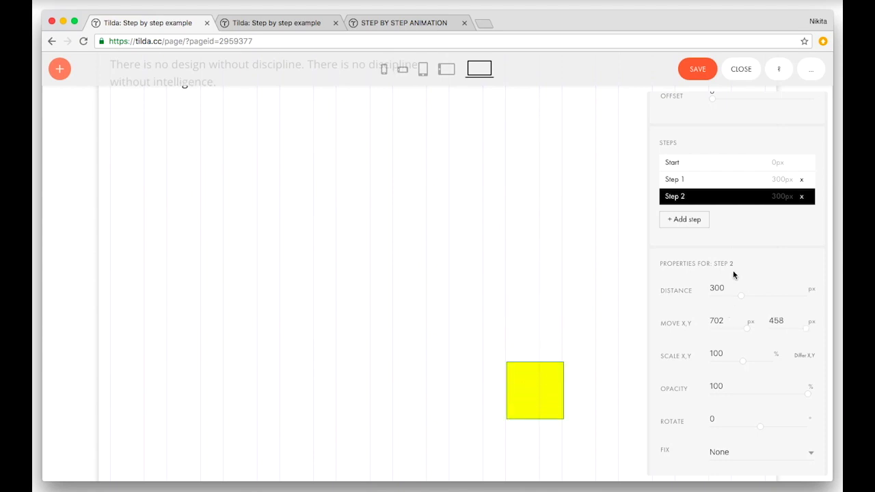
Step: Add a shorter Step 3 moving the square left and Step 4 moving it up, then save
{"action": "left_click", "coordinate": [693, 229]}
{"action": "left_click_drag", "start_coordinate": [545, 392], "coordinate": [145, 409]}
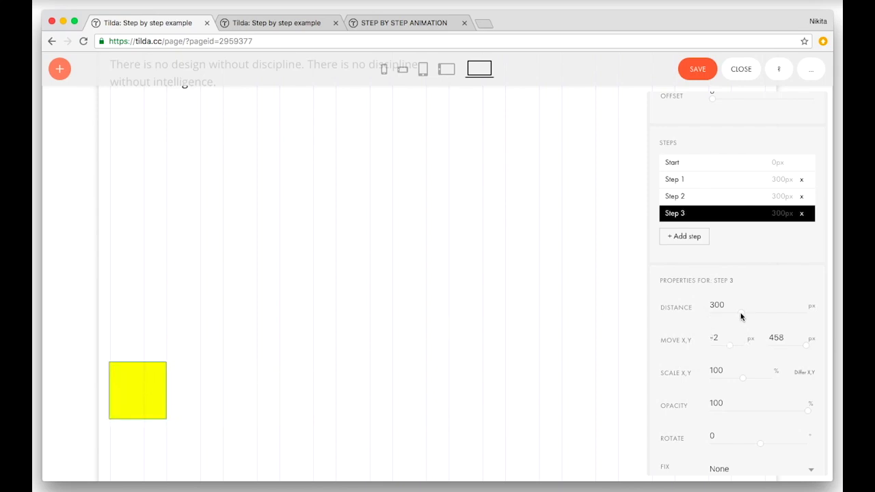
{"action": "left_click_drag", "start_coordinate": [742, 313], "coordinate": [721, 314]}
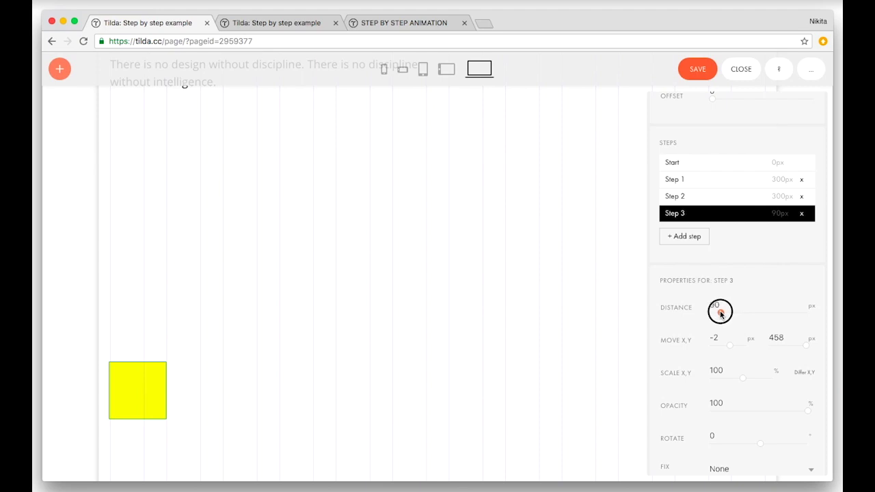
{"action": "left_click", "coordinate": [684, 239]}
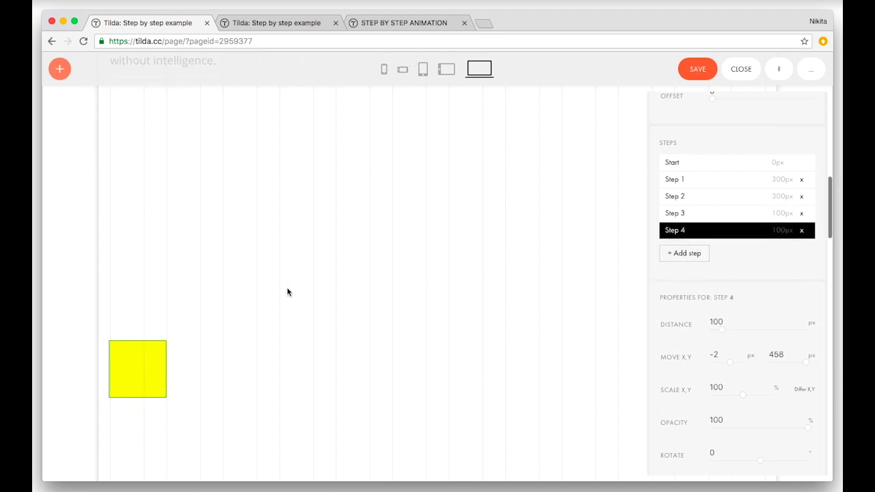
{"action": "scroll", "coordinate": [287, 292], "scroll_direction": "down", "scroll_amount": 5}
{"action": "left_click_drag", "start_coordinate": [136, 111], "coordinate": [136, 286]}
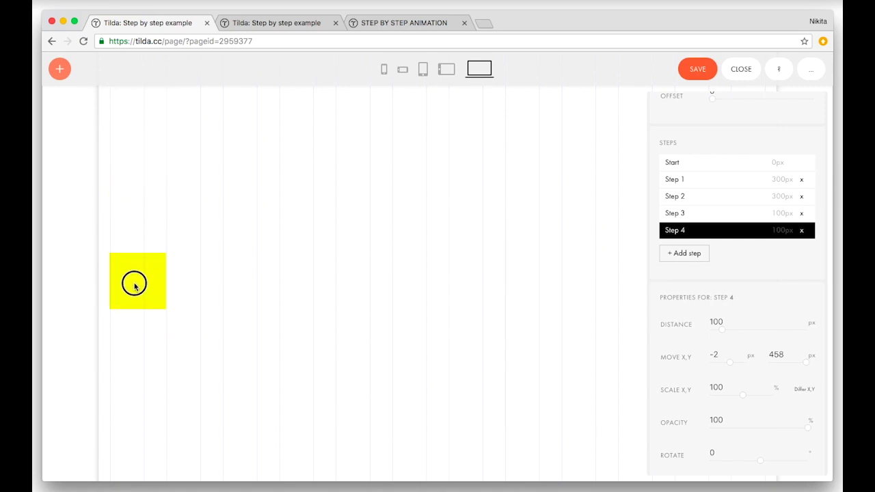
{"action": "left_click", "coordinate": [703, 70]}
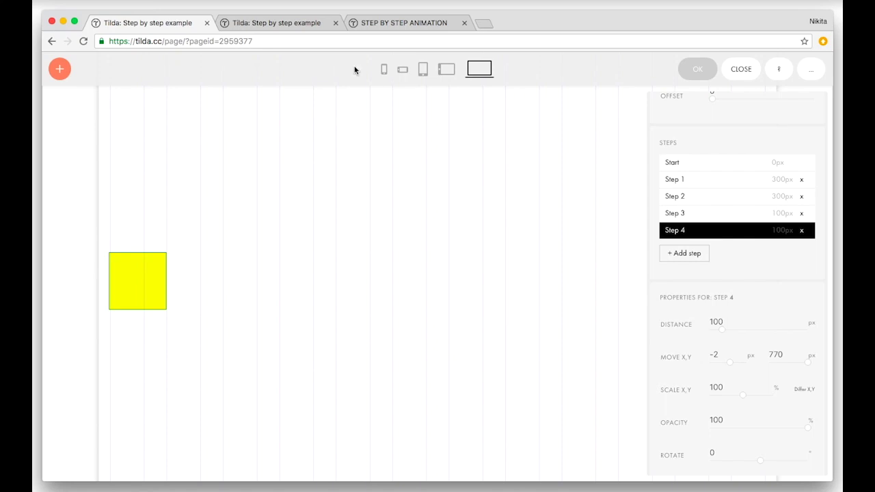
Step: Scroll through the preview to watch the square move right, down, left and up, then return to the editor
{"action": "left_click", "coordinate": [301, 24]}
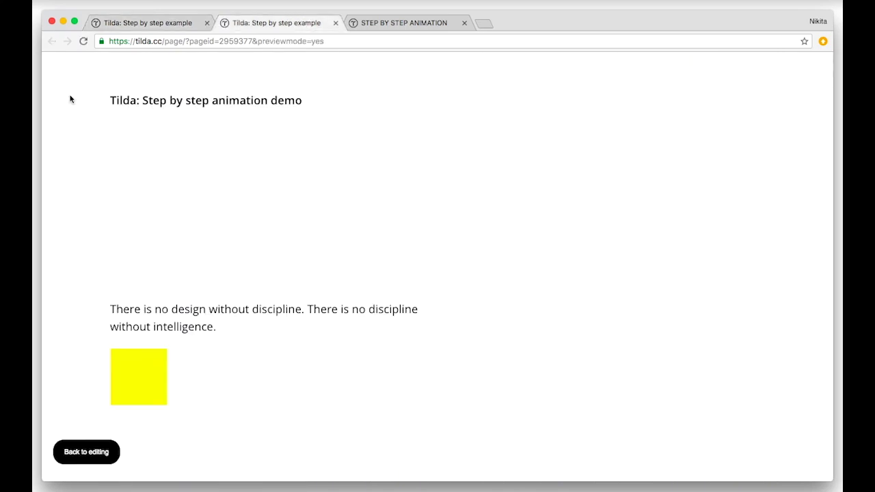
{"action": "scroll", "coordinate": [70, 100], "scroll_direction": "down", "scroll_amount": 2}
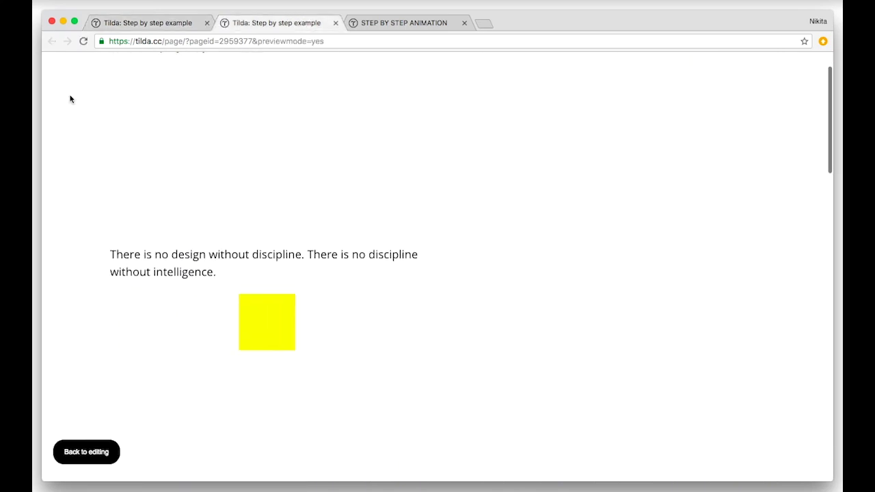
{"action": "scroll", "coordinate": [70, 100], "scroll_direction": "down", "scroll_amount": 3}
{"action": "scroll", "coordinate": [70, 100], "scroll_direction": "down", "scroll_amount": 1}
{"action": "scroll", "coordinate": [69, 100], "scroll_direction": "down", "scroll_amount": 2}
{"action": "scroll", "coordinate": [70, 100], "scroll_direction": "down", "scroll_amount": 2}
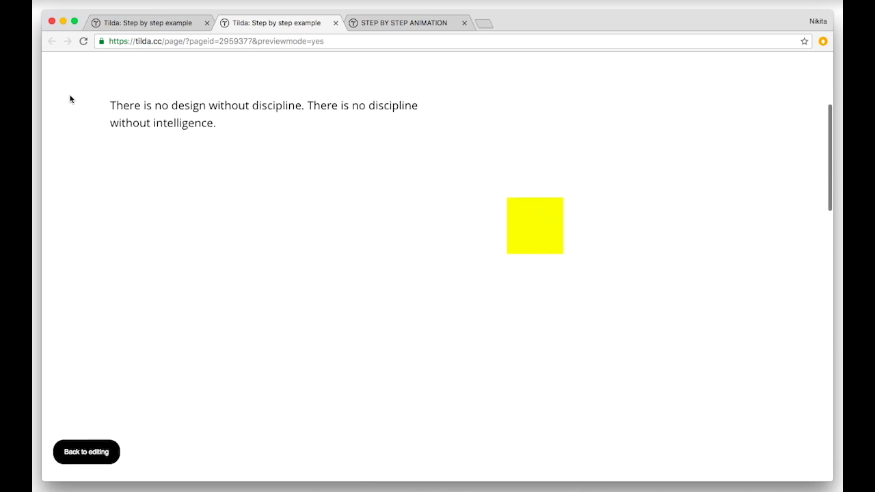
{"action": "scroll", "coordinate": [70, 100], "scroll_direction": "down", "scroll_amount": 2}
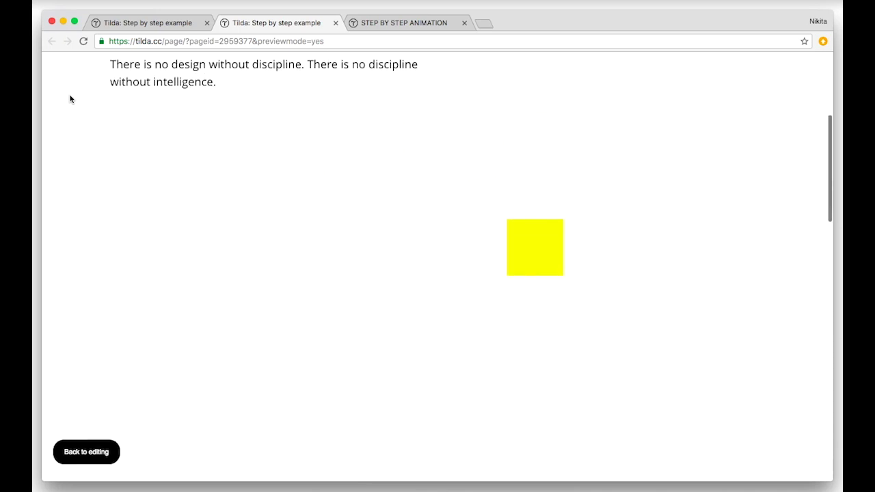
{"action": "scroll", "coordinate": [70, 100], "scroll_direction": "down", "scroll_amount": 2}
{"action": "scroll", "coordinate": [70, 100], "scroll_direction": "down", "scroll_amount": 1}
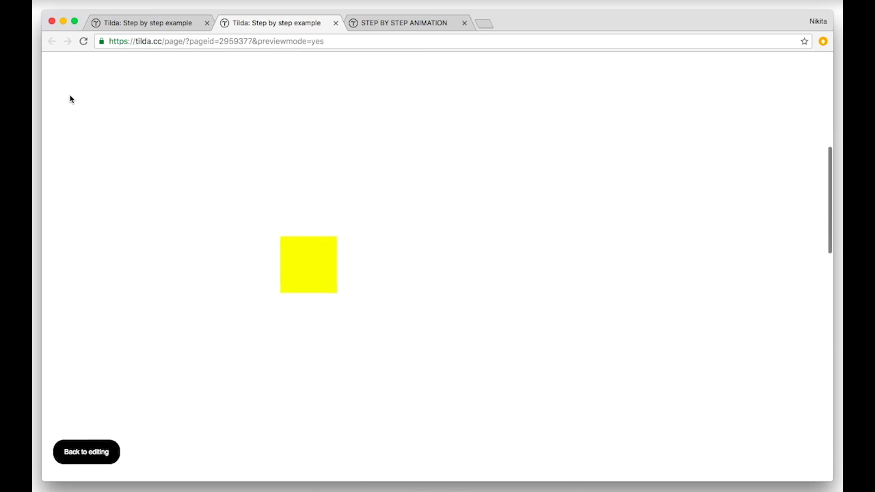
{"action": "scroll", "coordinate": [69, 100], "scroll_direction": "down", "scroll_amount": 1}
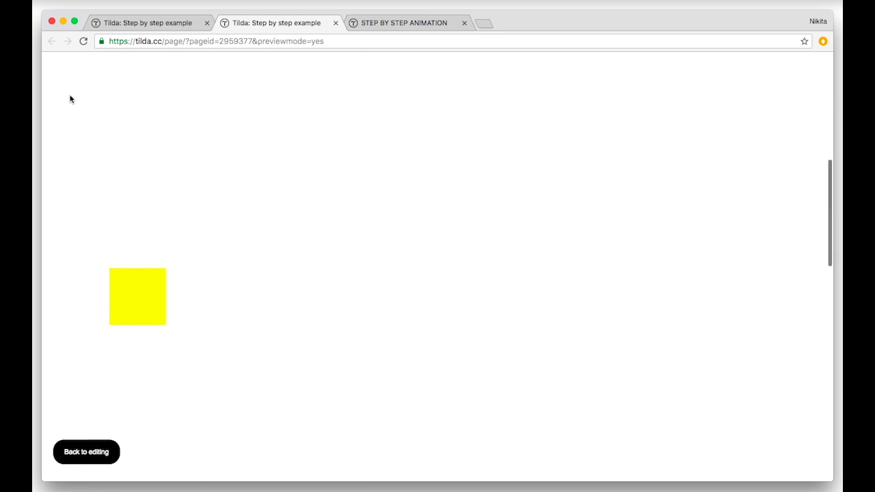
{"action": "scroll", "coordinate": [70, 100], "scroll_direction": "down", "scroll_amount": 1}
{"action": "scroll", "coordinate": [70, 100], "scroll_direction": "down", "scroll_amount": 1}
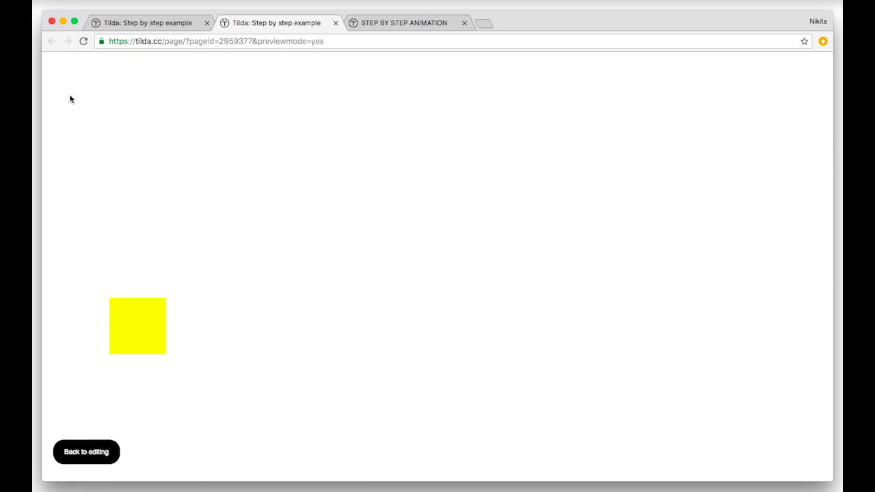
{"action": "scroll", "coordinate": [70, 100], "scroll_direction": "down", "scroll_amount": 1}
{"action": "scroll", "coordinate": [70, 100], "scroll_direction": "down", "scroll_amount": 2}
{"action": "scroll", "coordinate": [69, 100], "scroll_direction": "down", "scroll_amount": 2}
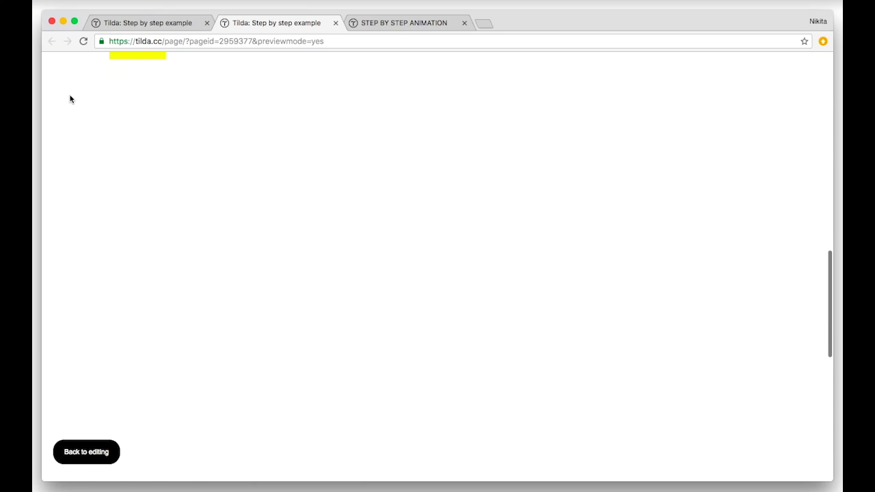
{"action": "scroll", "coordinate": [70, 100], "scroll_direction": "up", "scroll_amount": 5}
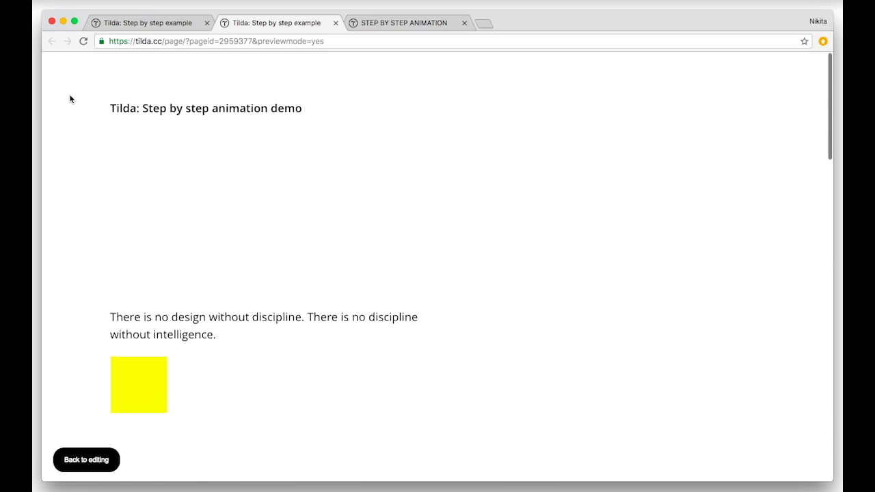
{"action": "left_click", "coordinate": [152, 26]}
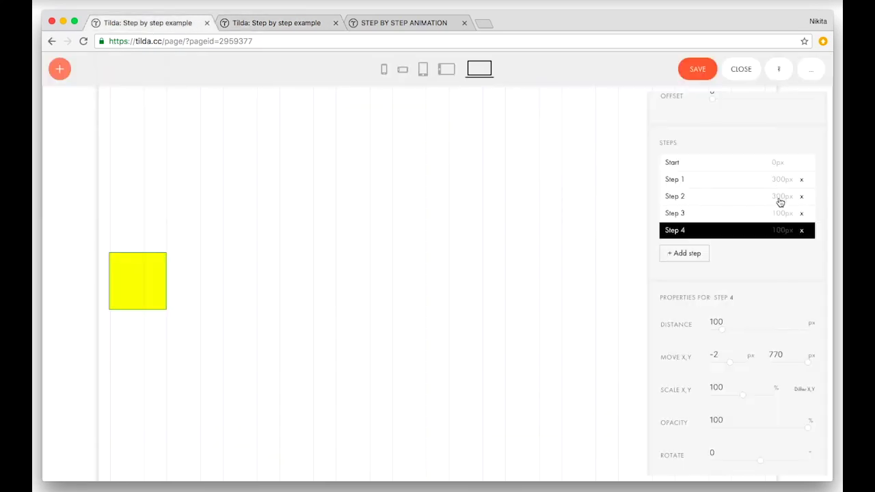